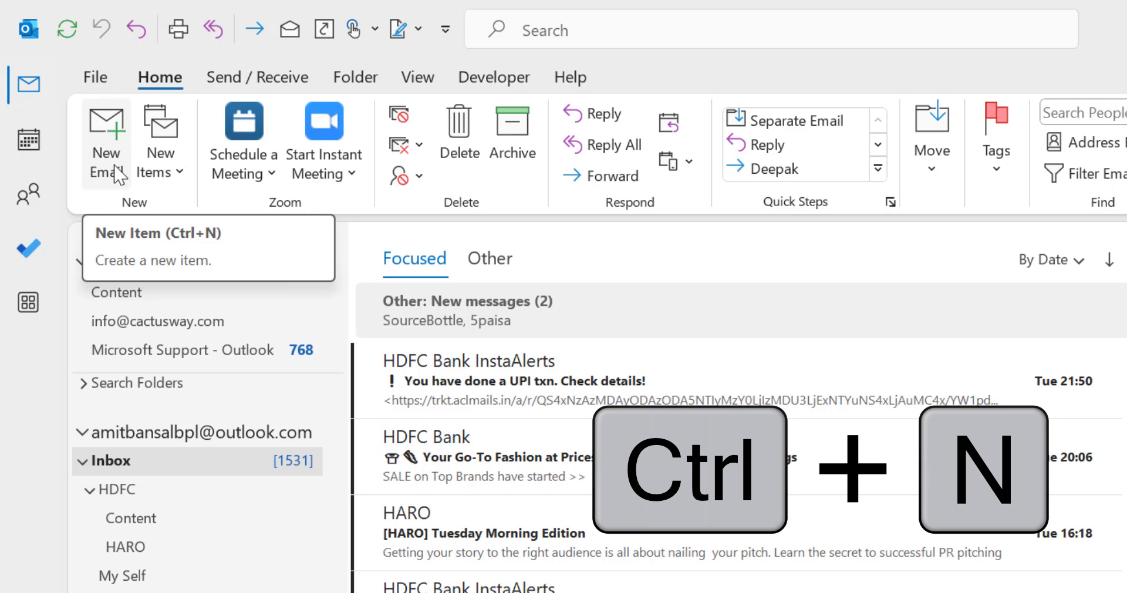
- Create a new email message and open the stock icon library for its body
key("ctrl+n")
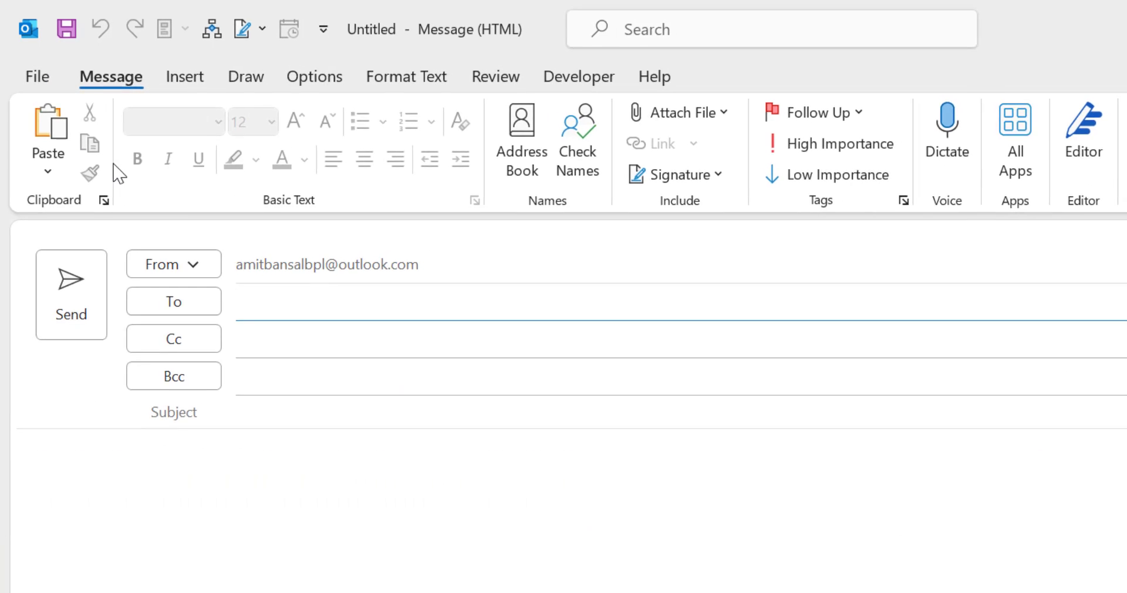
left_click(262, 454)
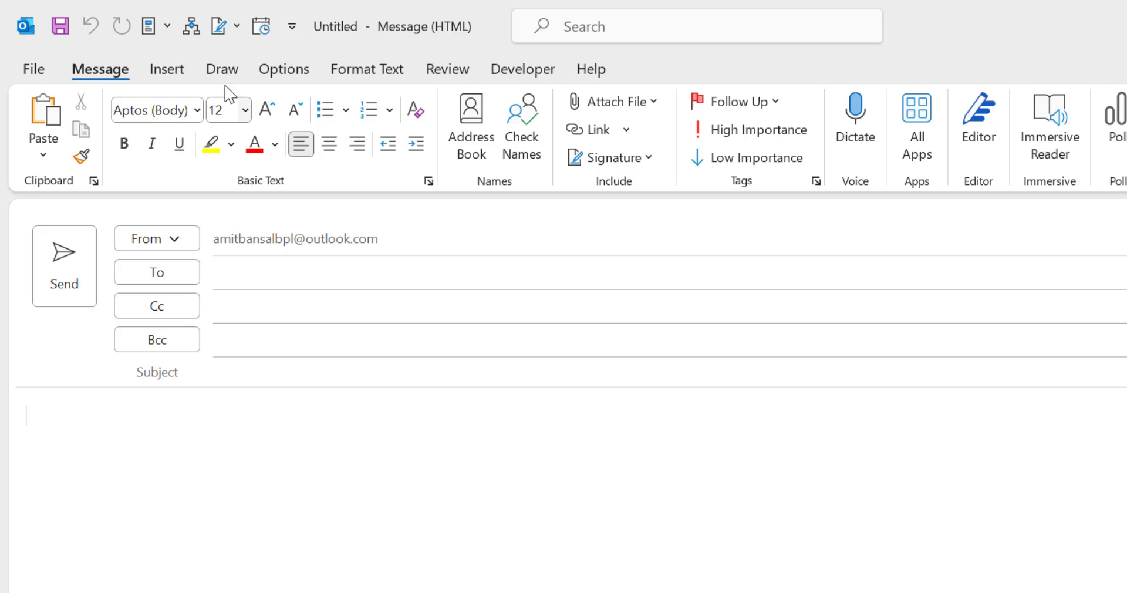
left_click(166, 71)
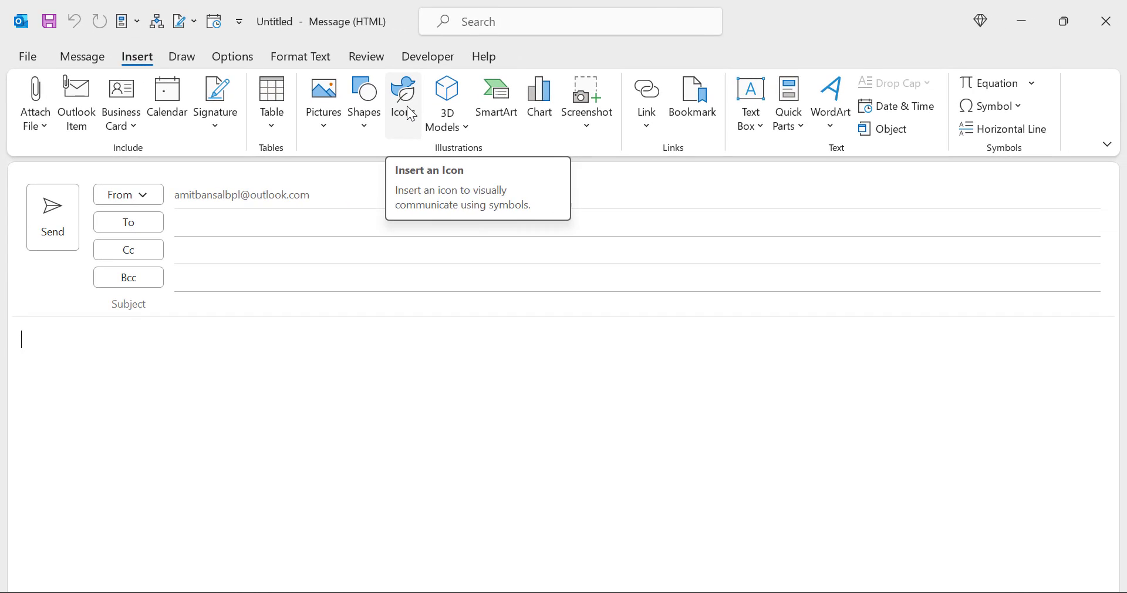
left_click(411, 114)
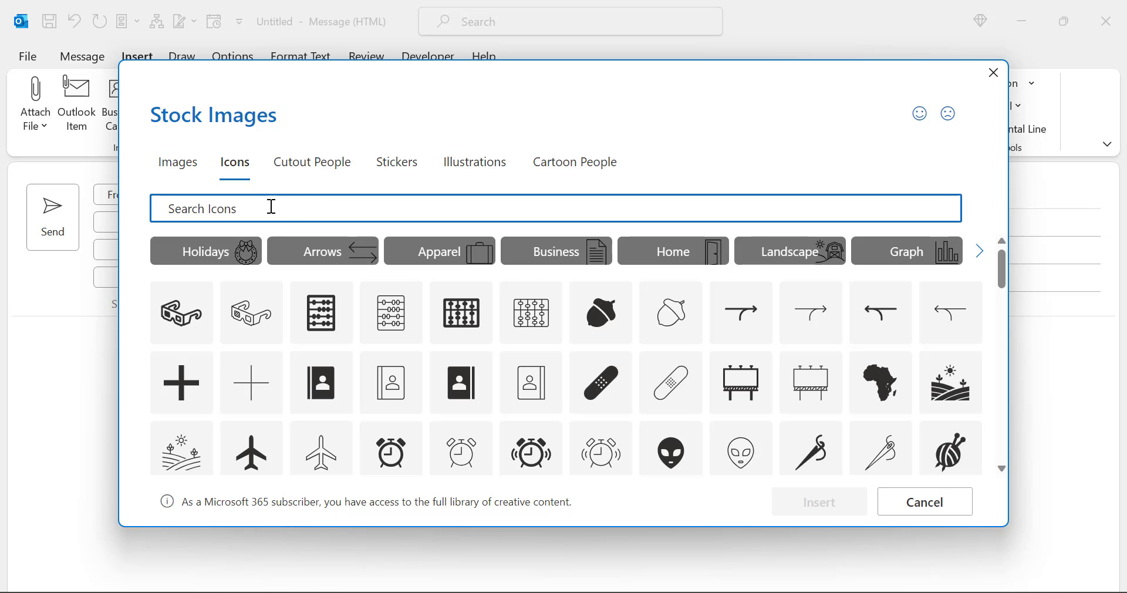
- Search the icon library for "map" and insert the solid folded-map icon with a location pin into the message body
scroll(699, 323, "down", 10)
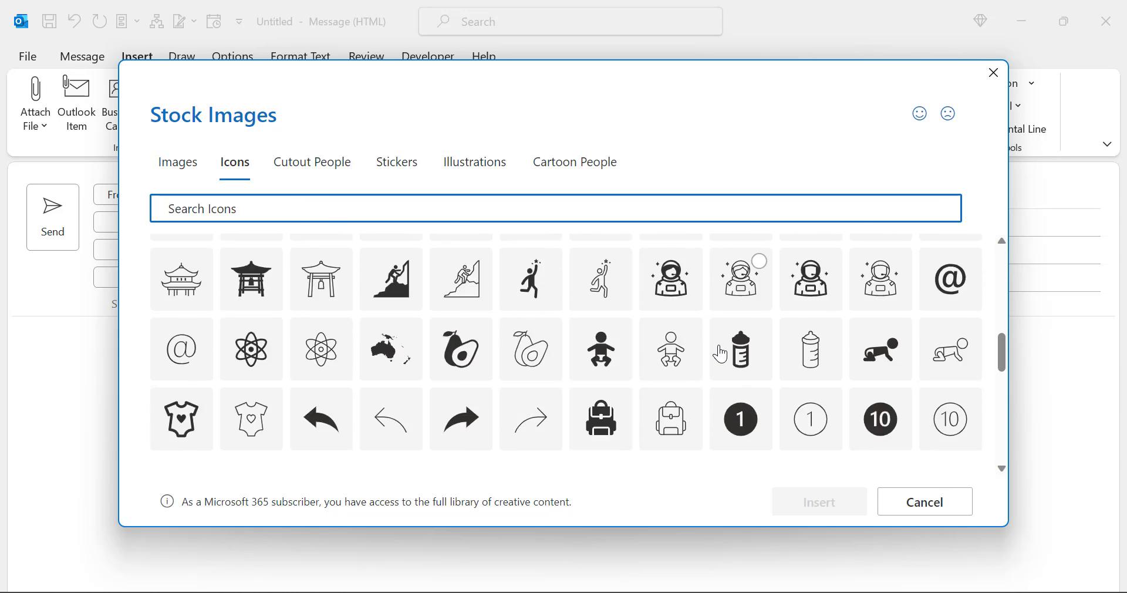
scroll(721, 353, "up", 10)
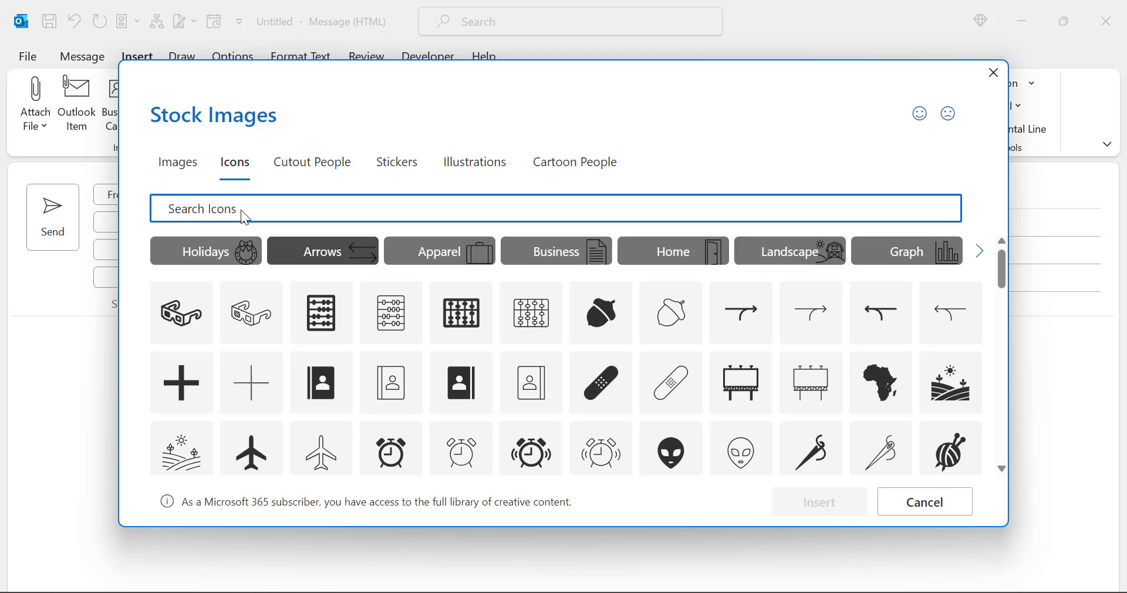
left_click(244, 209)
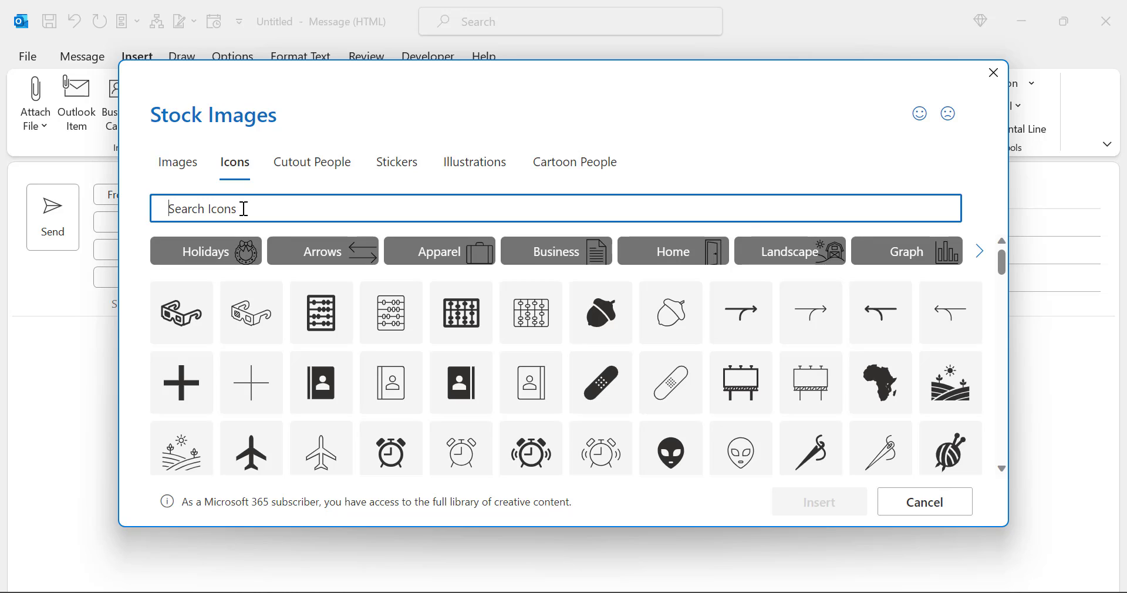
type("map")
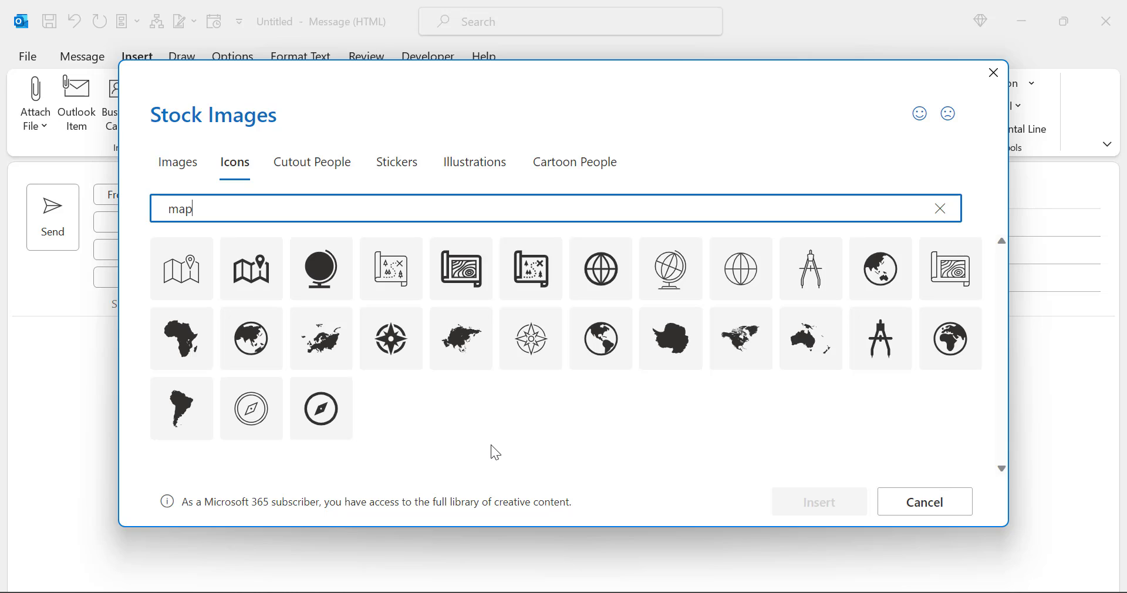
left_click(256, 263)
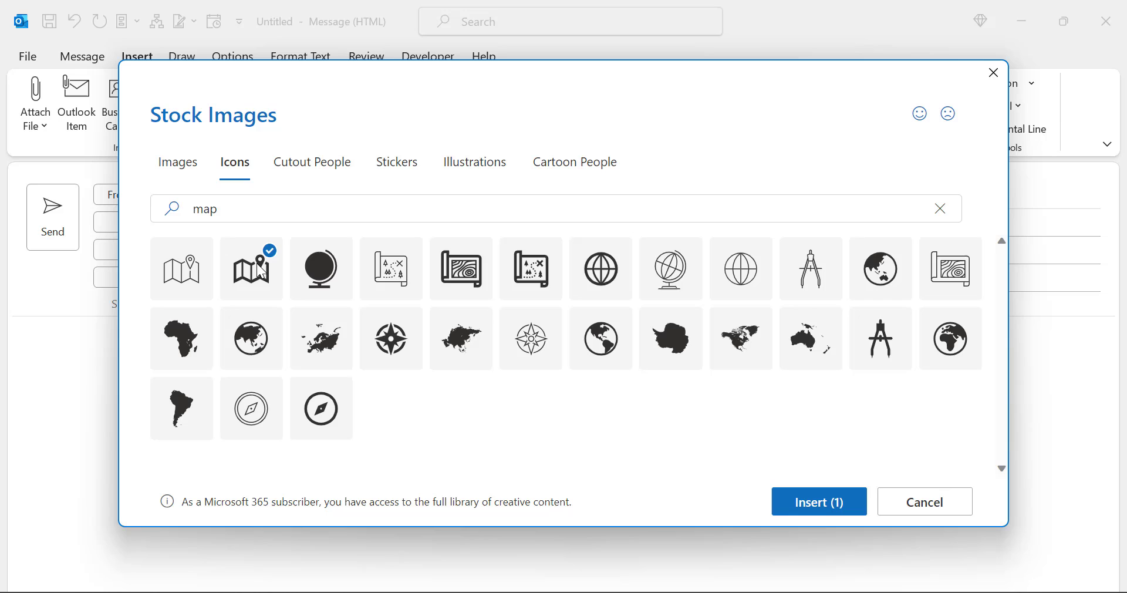
left_click(822, 512)
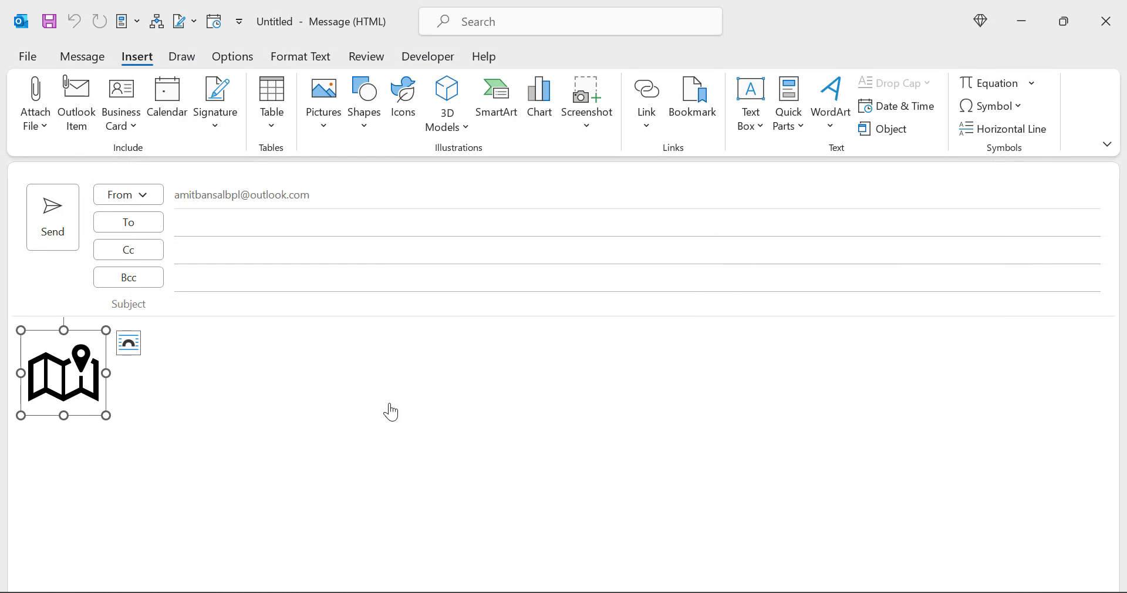
left_click(350, 426)
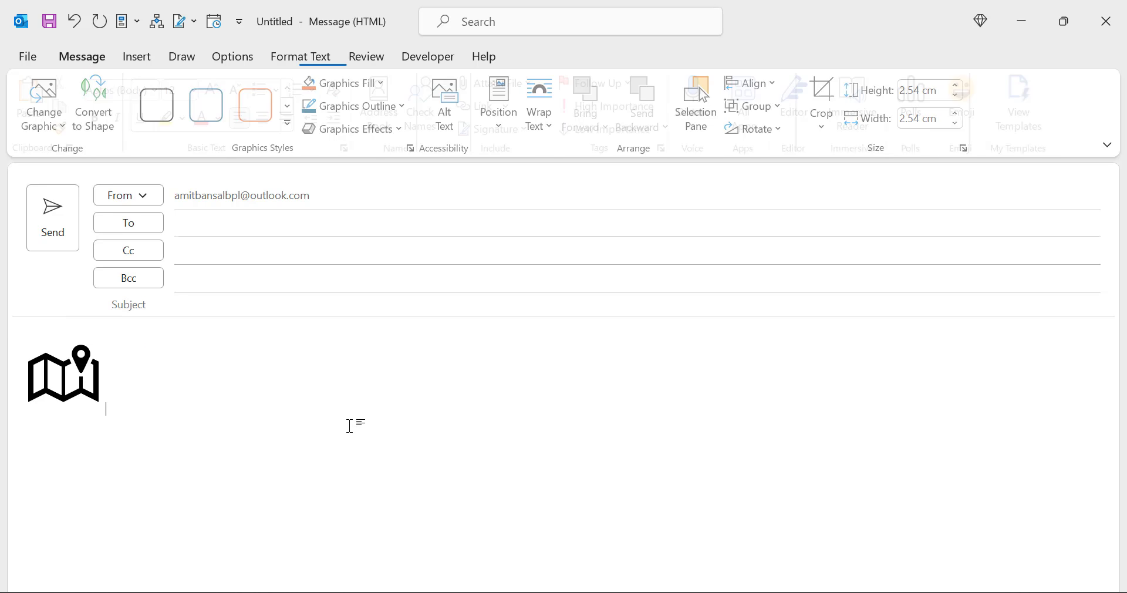
- Fill the map icon with the standard red color
left_click(94, 387)
left_click(181, 387)
left_click(58, 382)
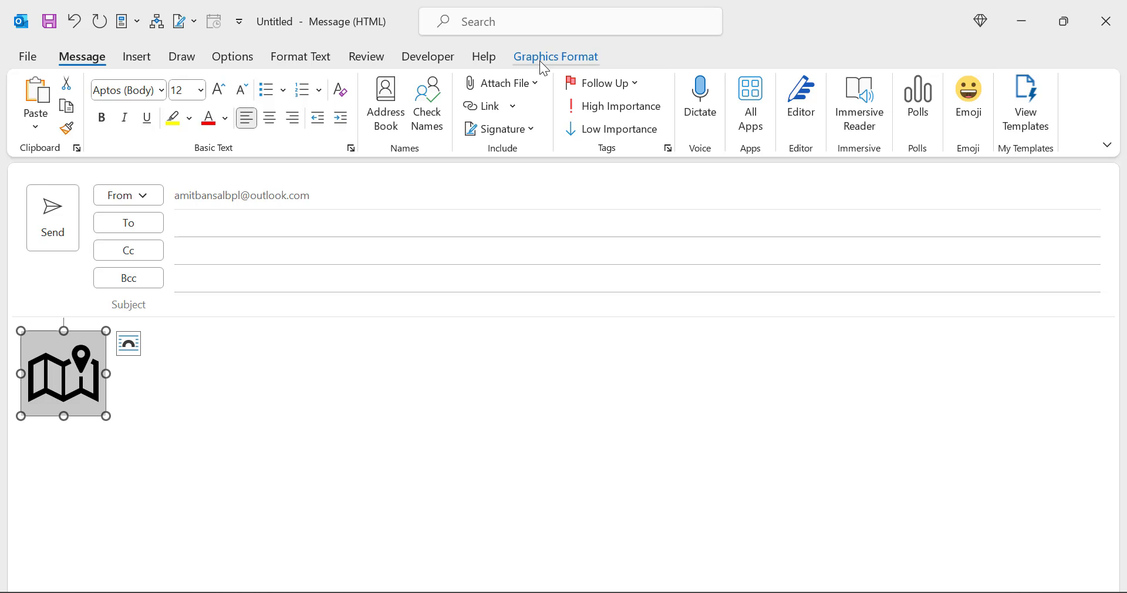
right_click(63, 366)
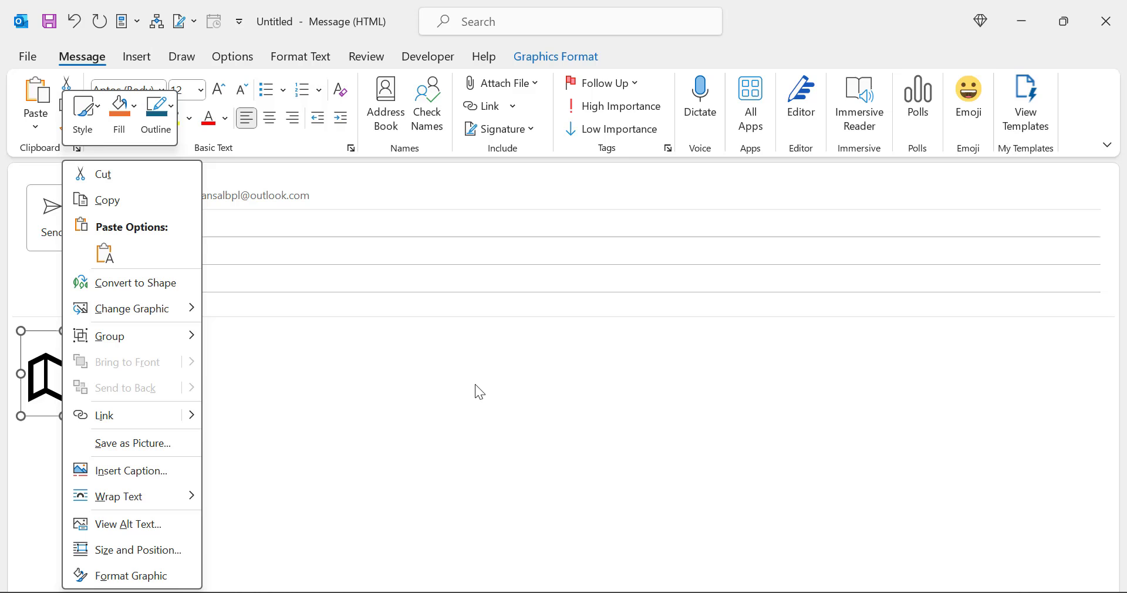
right_click(52, 375)
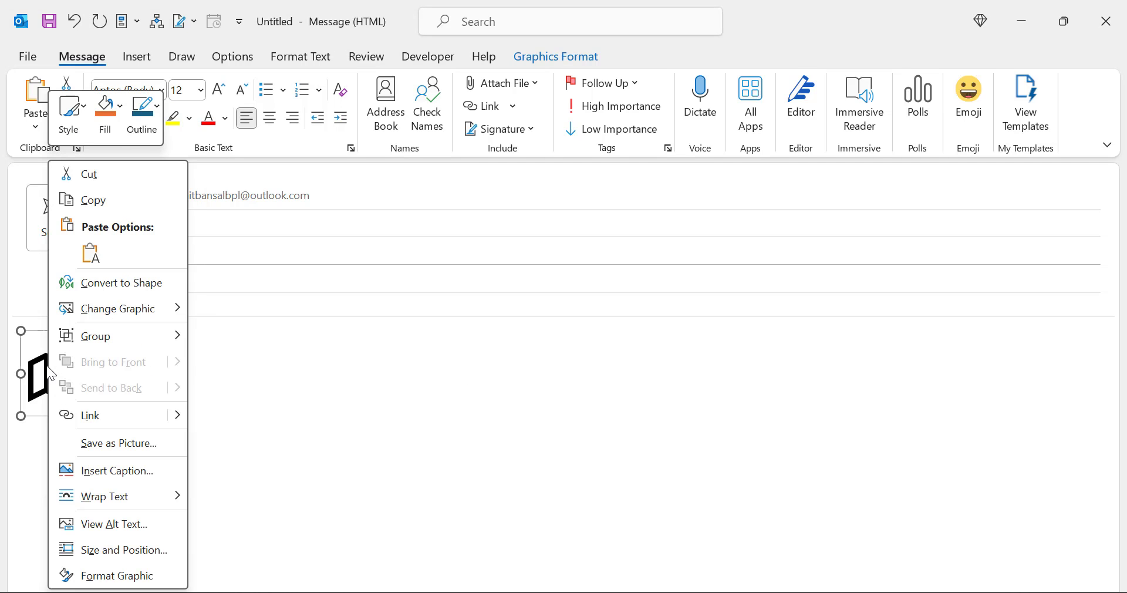
left_click(115, 117)
left_click(115, 116)
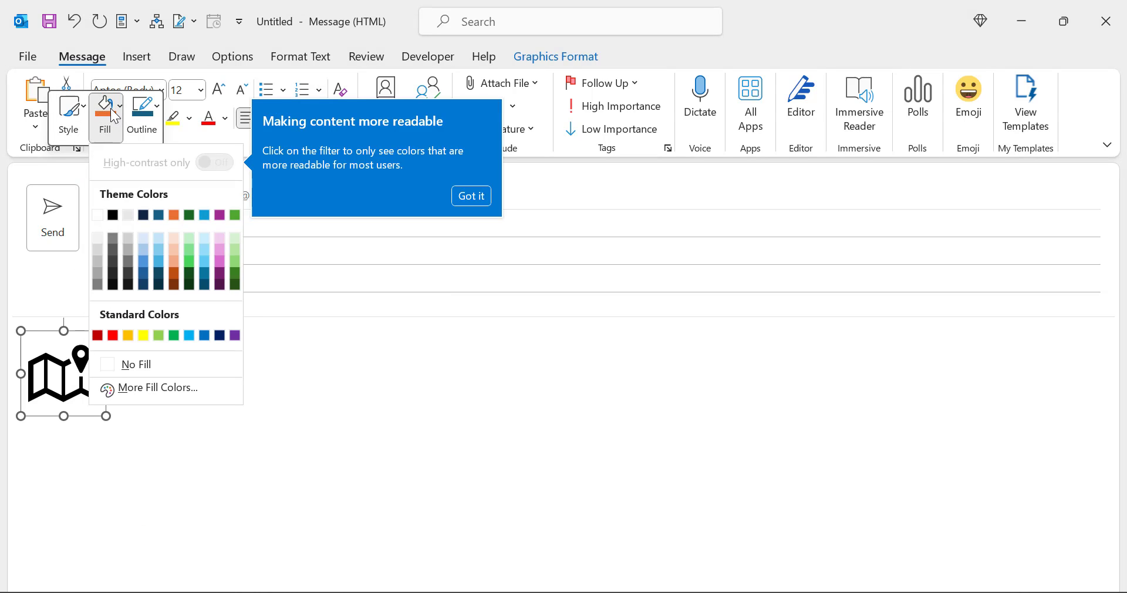
left_click(115, 336)
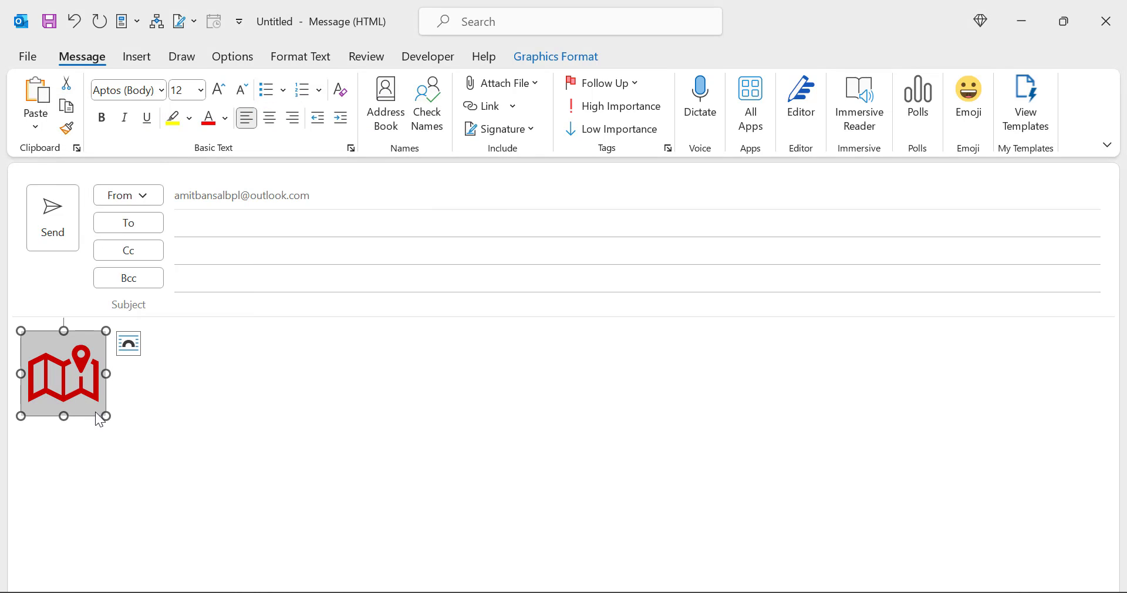
- Shrink the red map icon proportionally to about half its size
left_click_drag(106, 416, 57, 375)
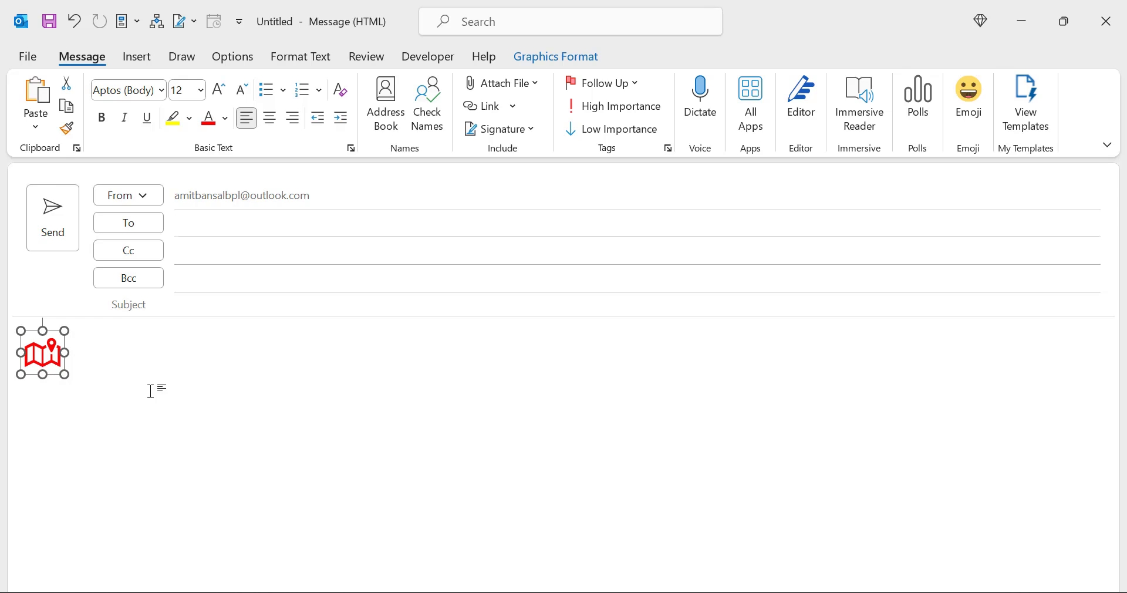
left_click(158, 389)
left_click(47, 357)
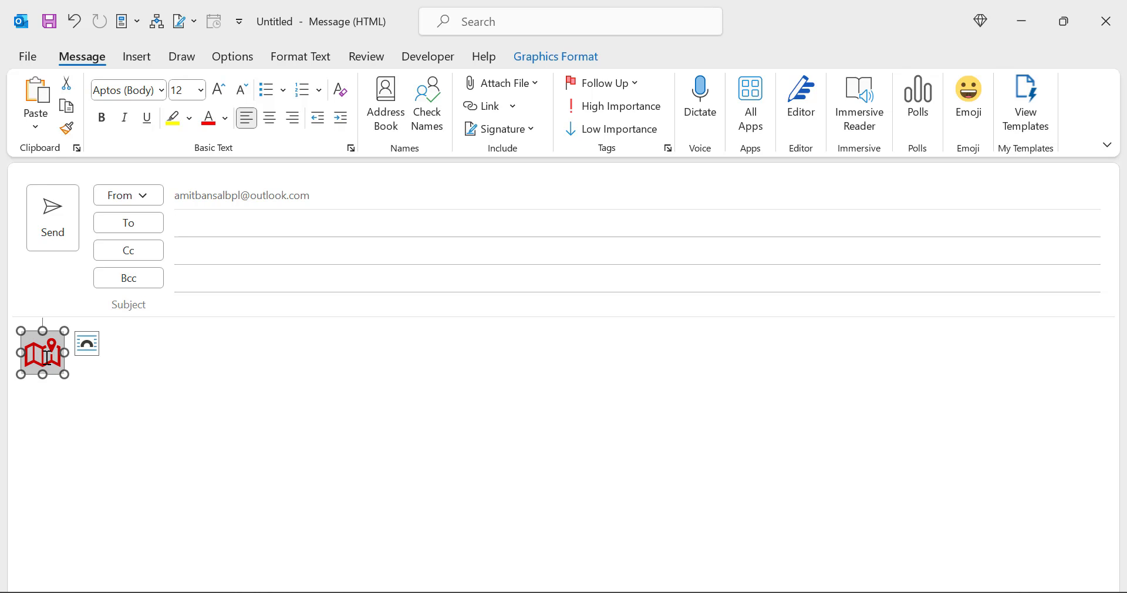
left_click(195, 413)
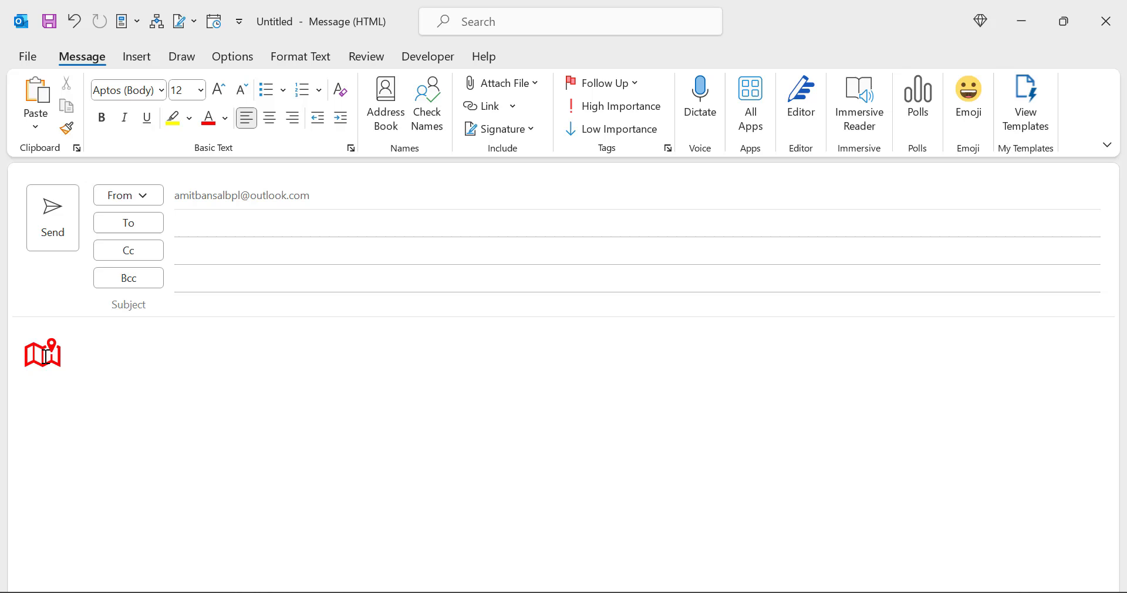
- Save the red map icon as a picture on the Desktop, named Map Logo, in Portable Network Graphics (*.png) format
left_click(45, 355)
right_click(43, 354)
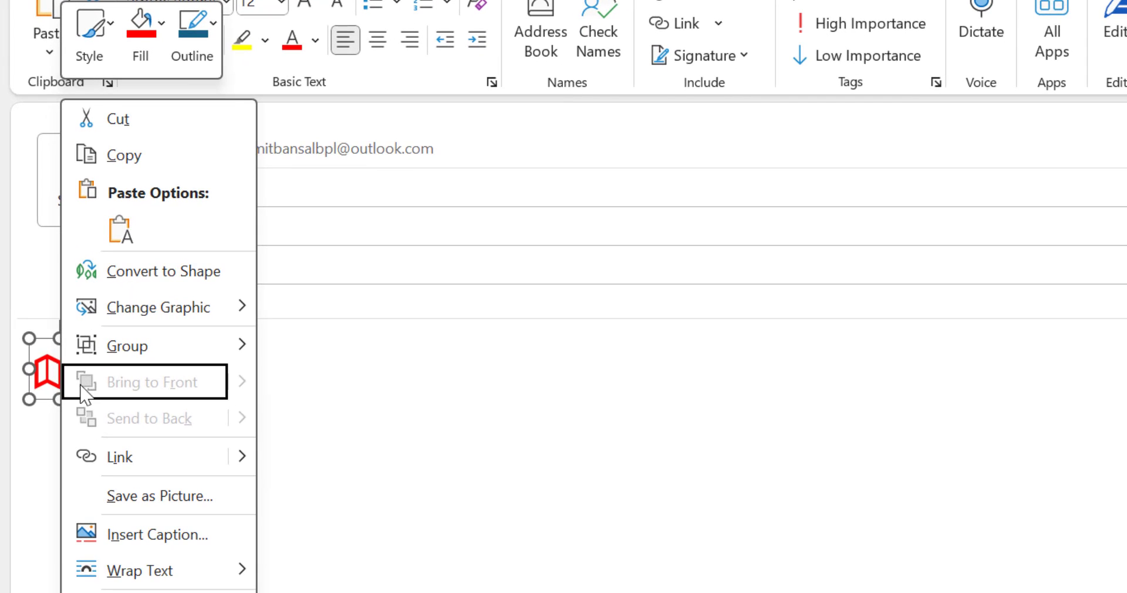
left_click(196, 498)
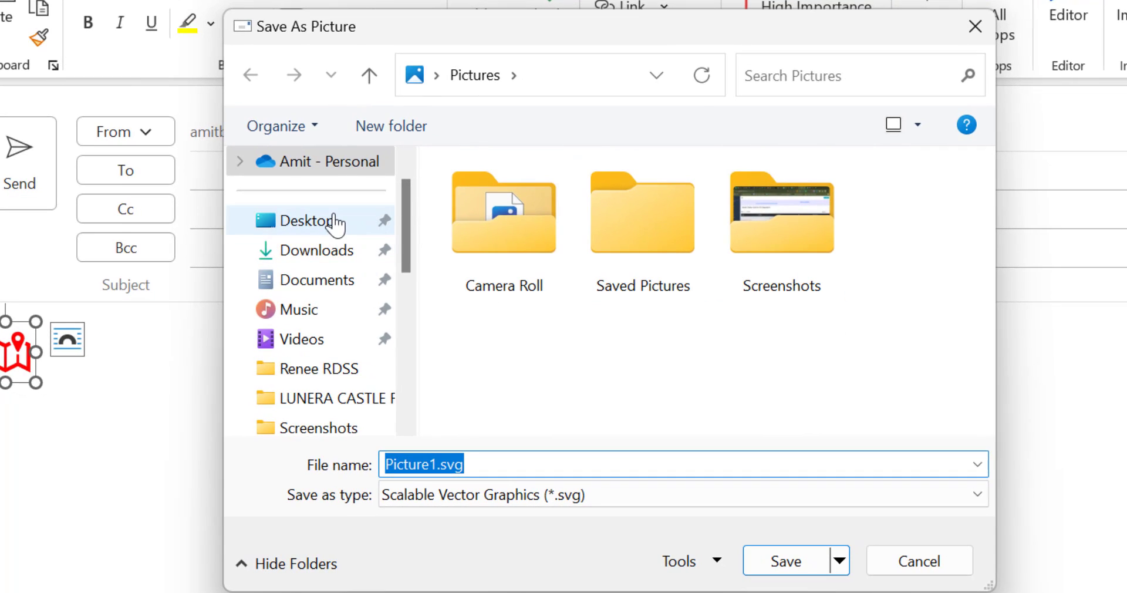
left_click(308, 222)
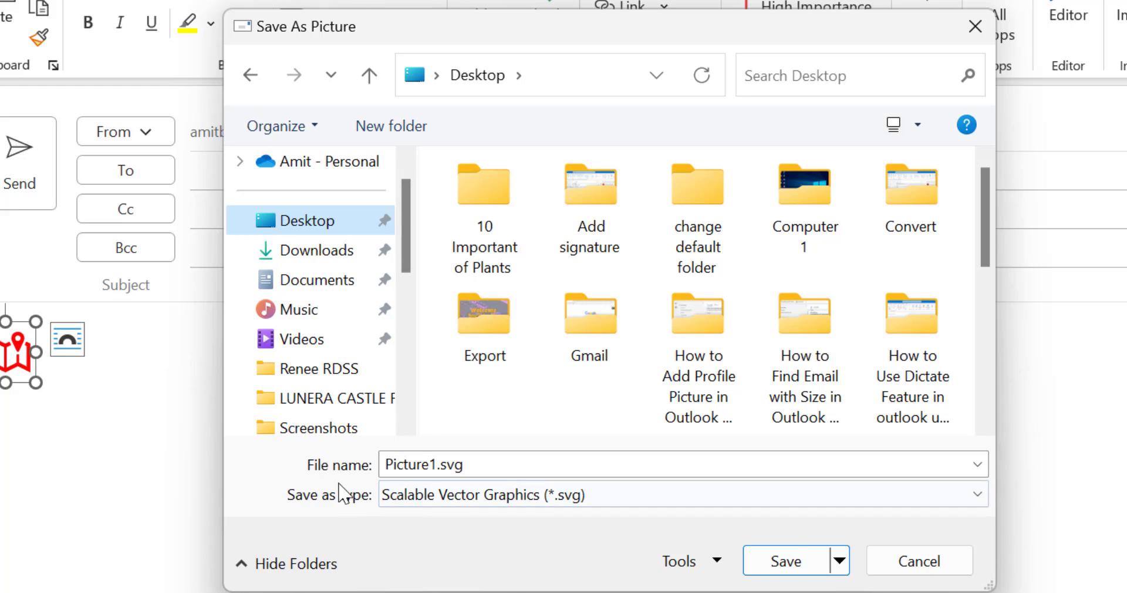
double_click(437, 459)
type("Map Lo")
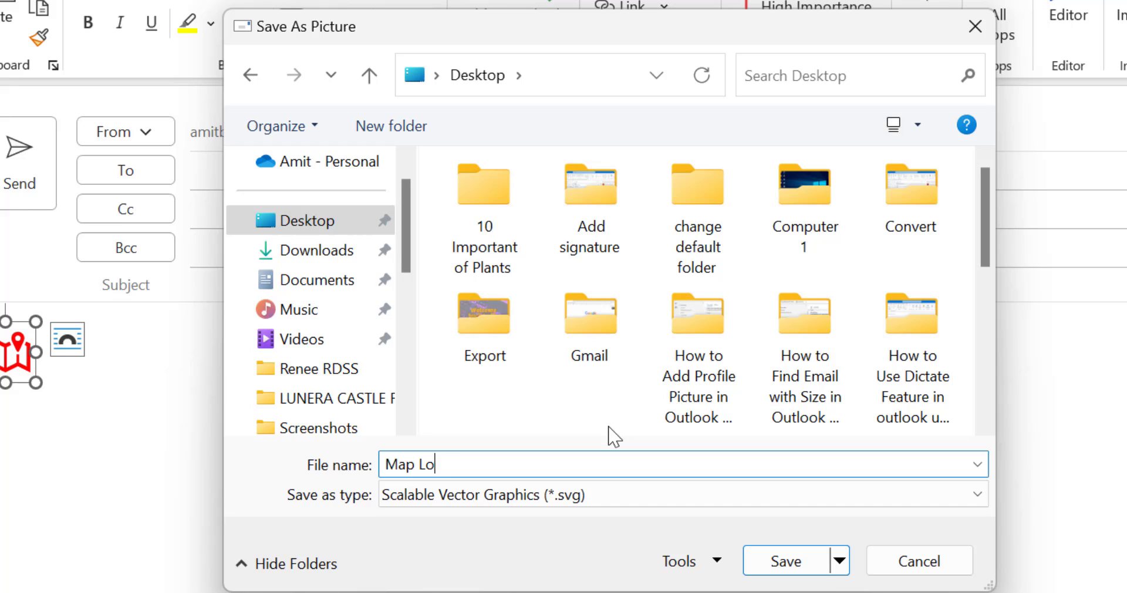
type("go")
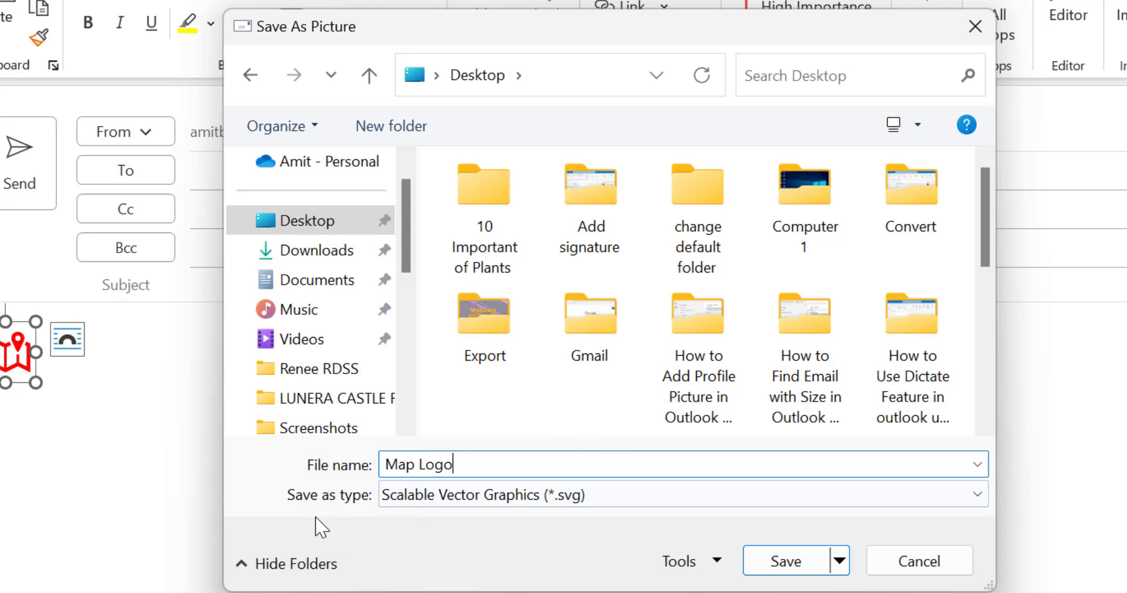
left_click(977, 499)
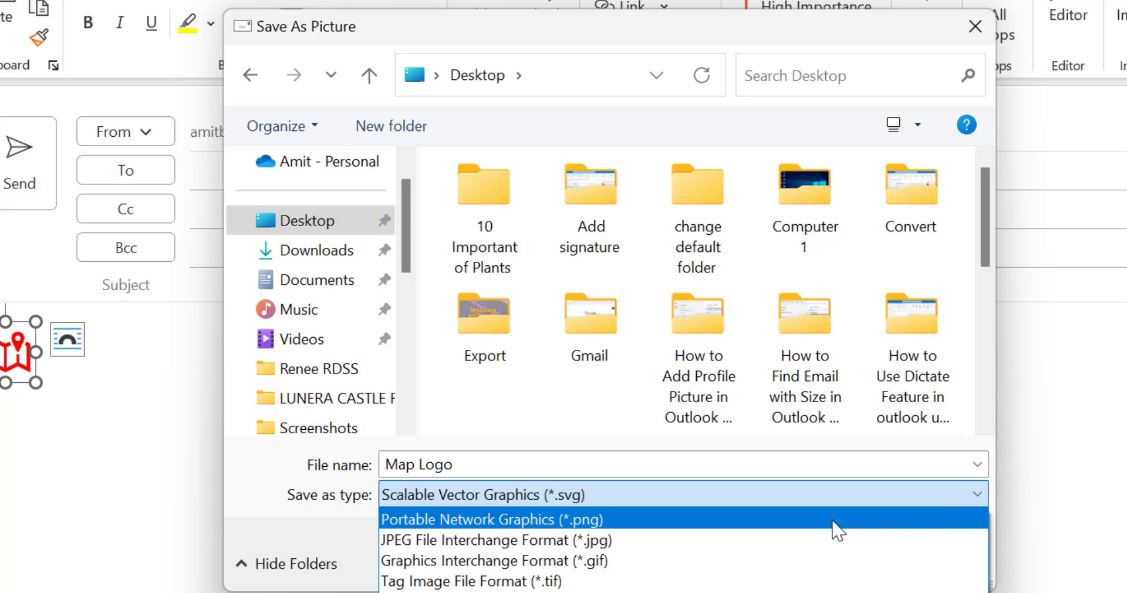
left_click(627, 521)
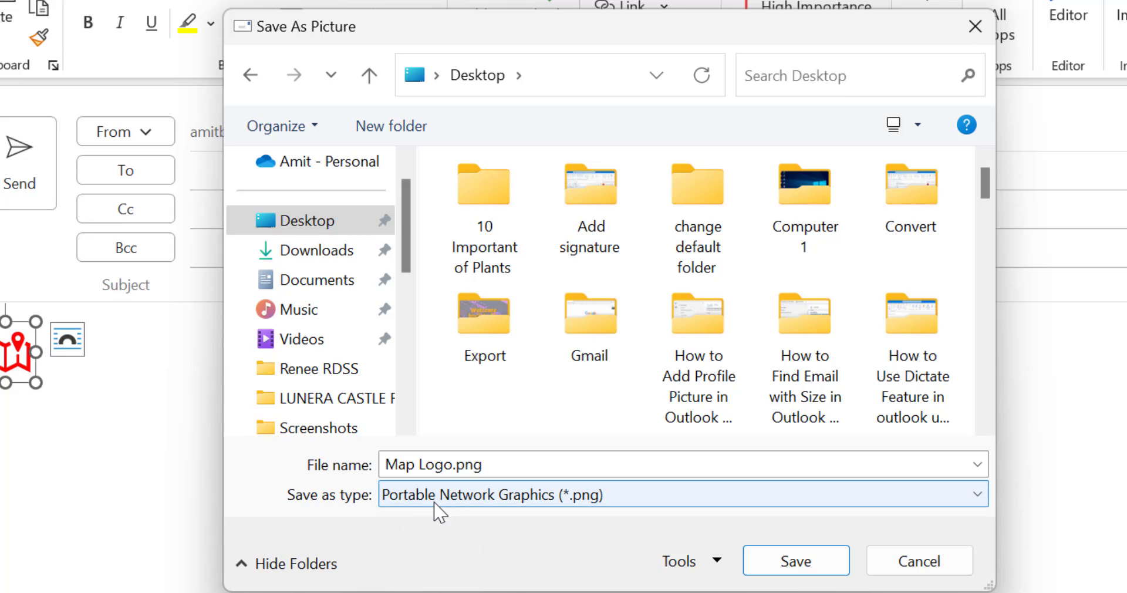
left_click(805, 564)
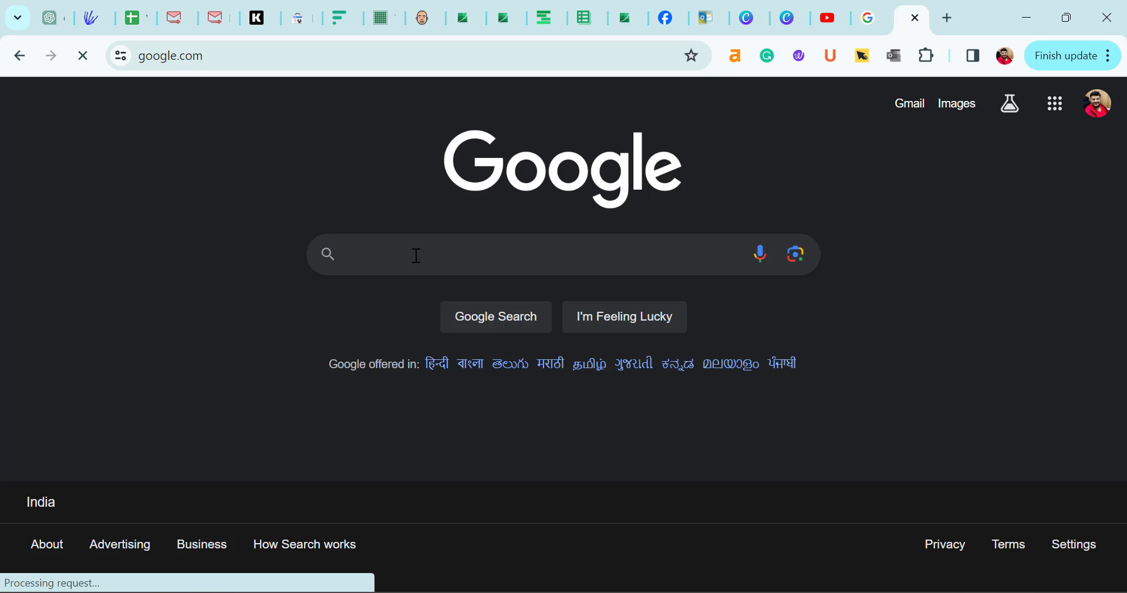
- Switch to Google in the web browser, search for "google map" and open the Google Maps result
left_click(415, 254)
type("gg")
key("BackSpace")
type("oogle map")
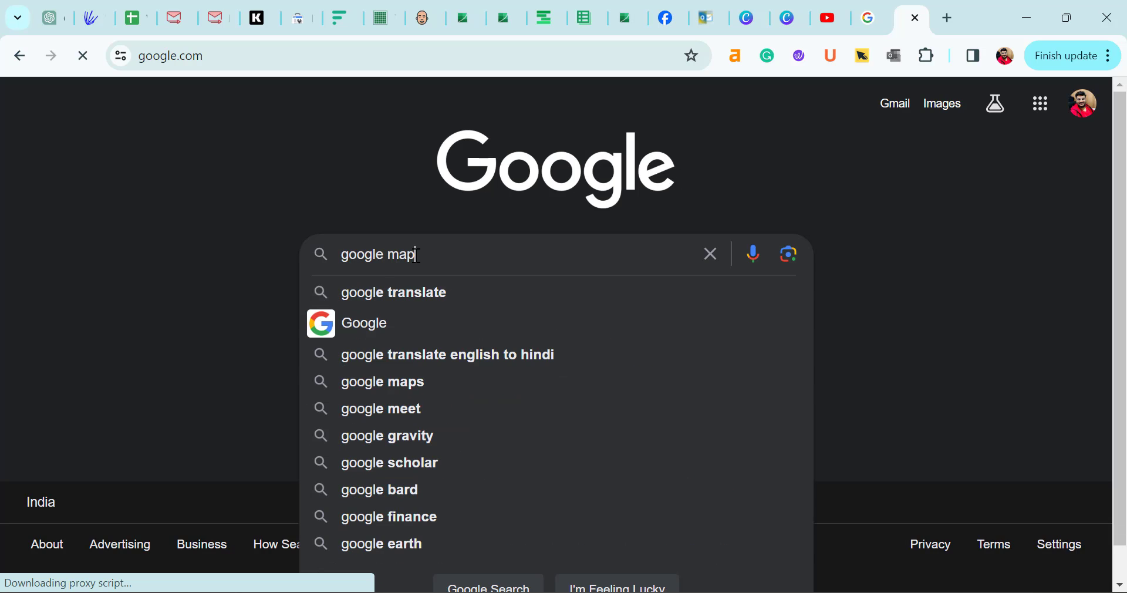
key("Return")
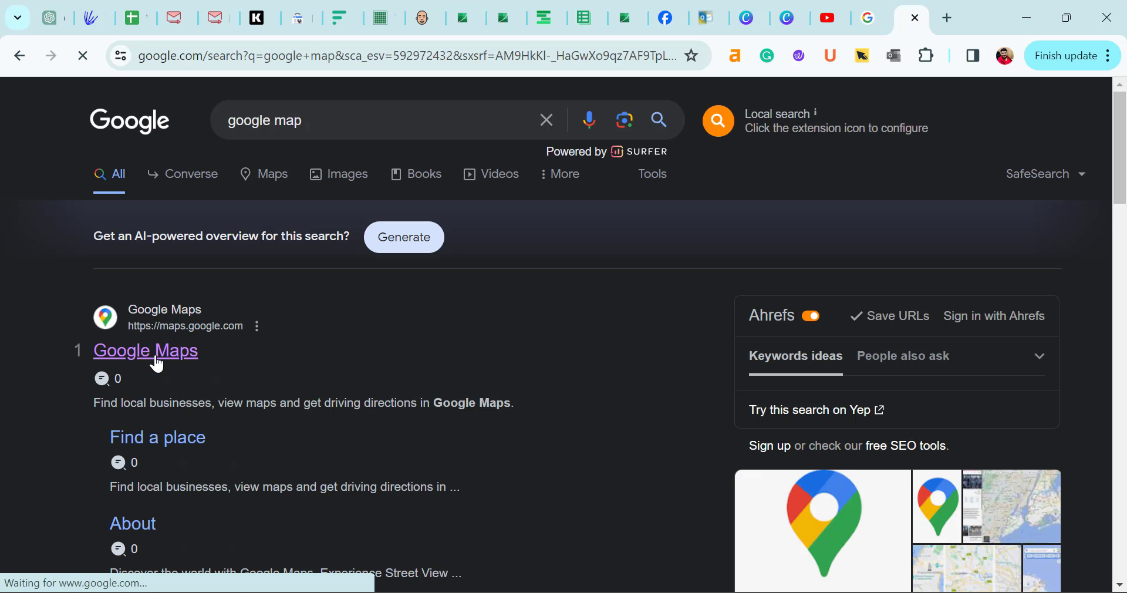
left_click(154, 352)
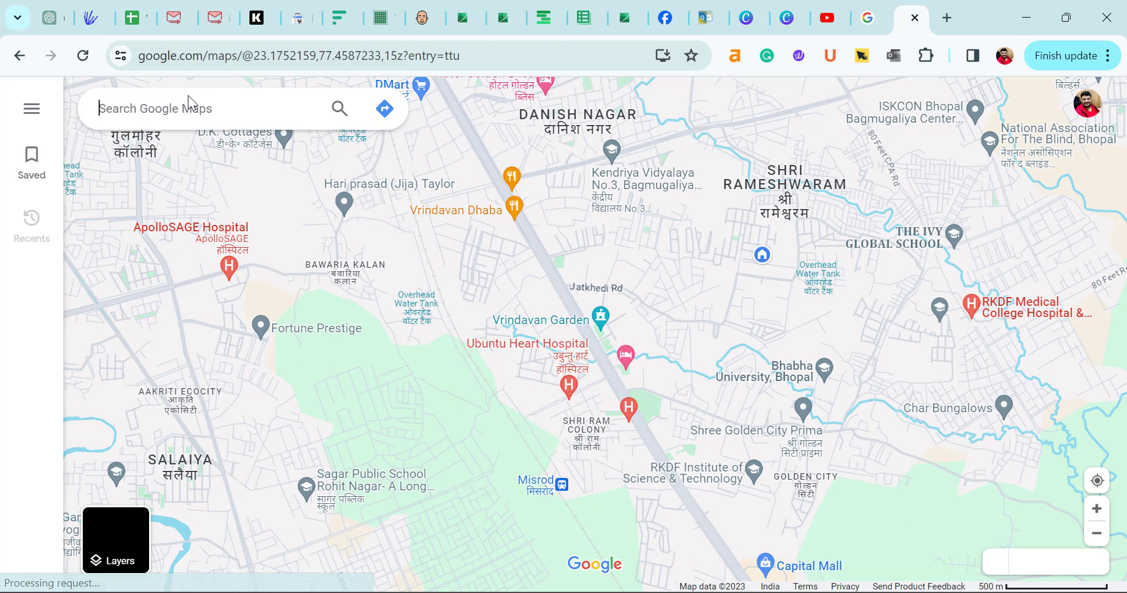
- Search the map for the Lily Talkies Rd location in Jahangirabad, Bhopal, and open its place details
left_click(182, 109)
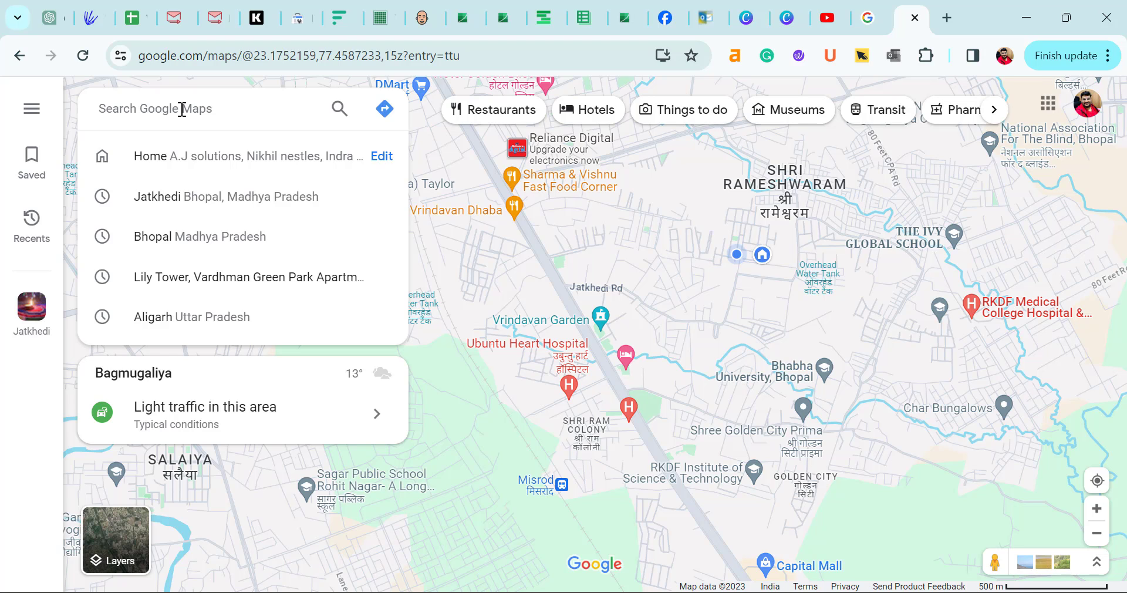
type("lily towar")
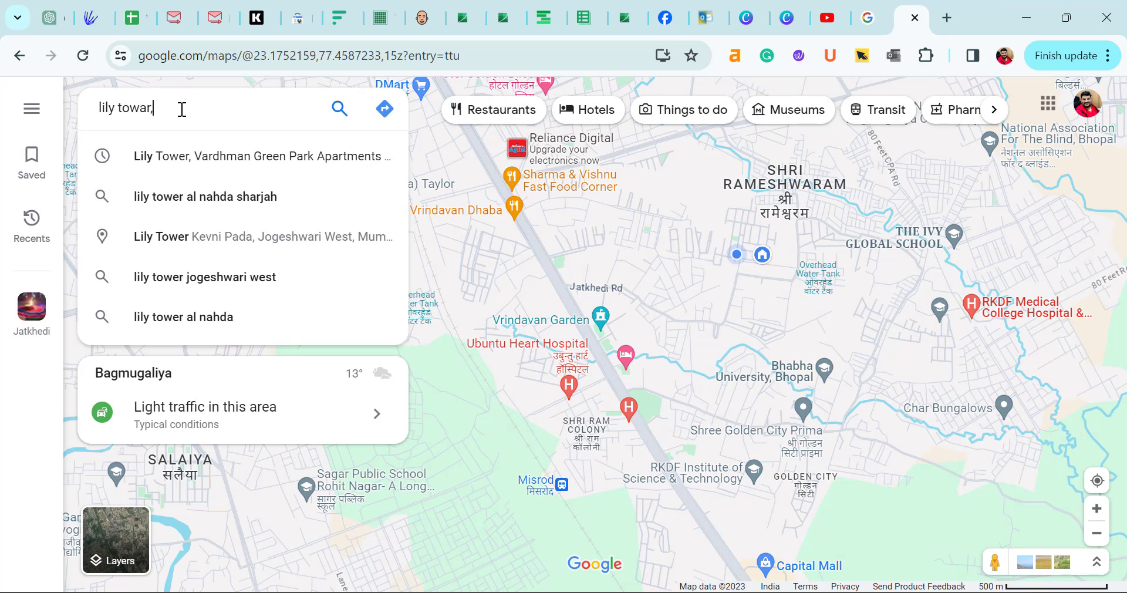
type(", jahangirabad bhopal")
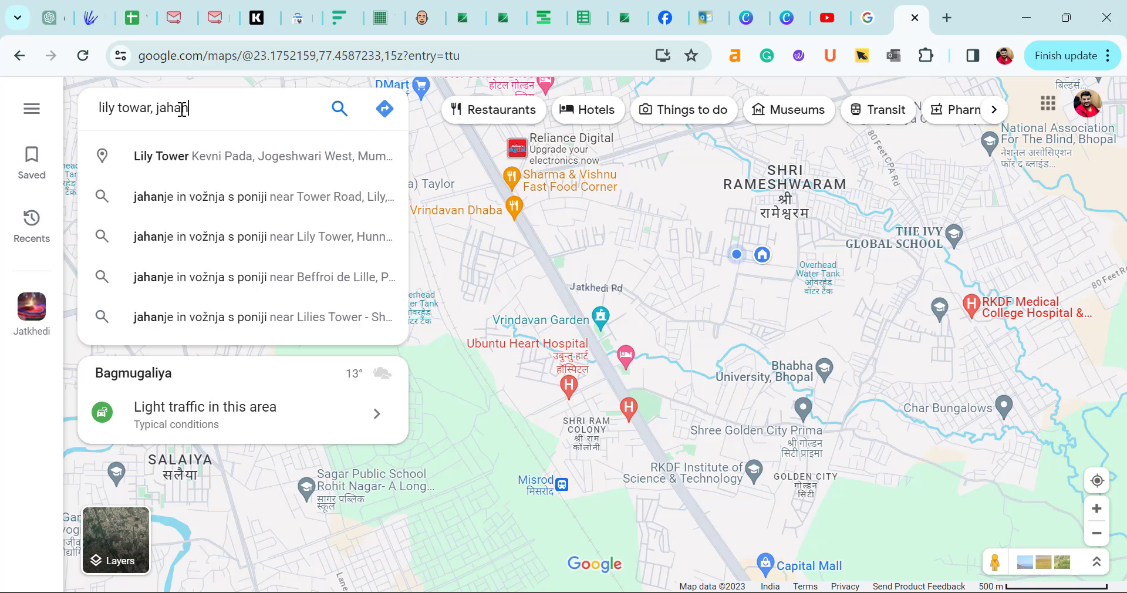
left_click(252, 198)
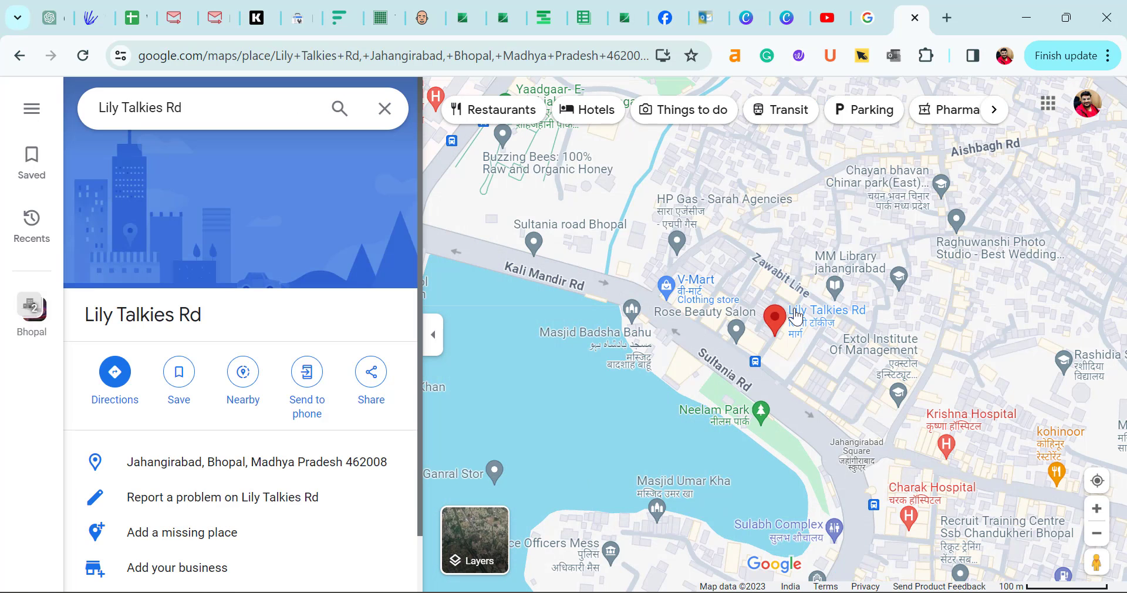
mouse_move(805, 323)
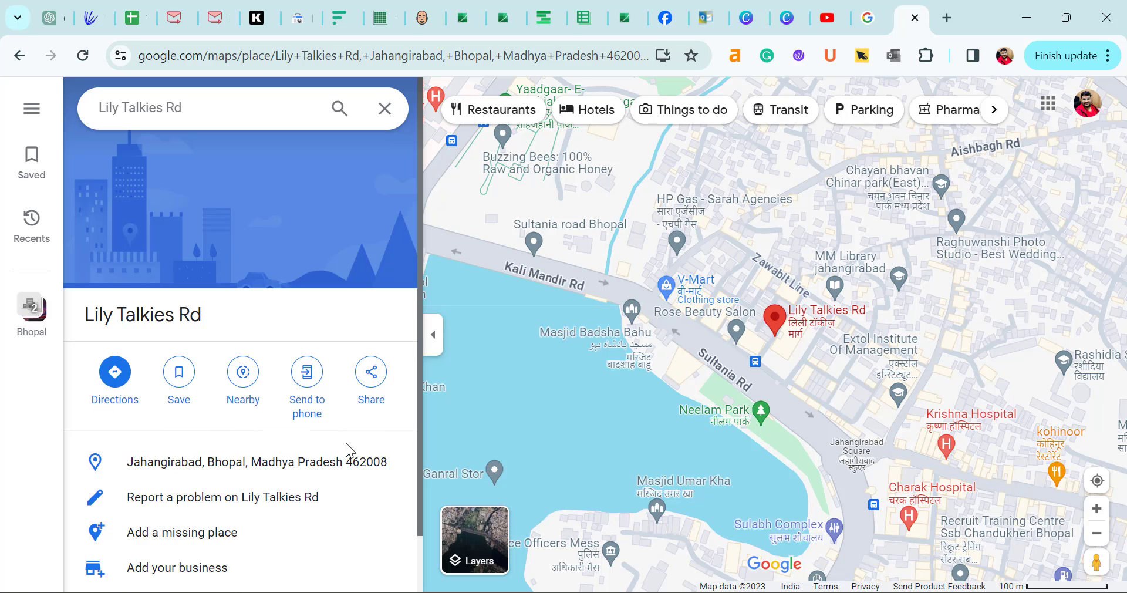
- Open the sharing options for the Lily Talkies Rd location and copy its Google Maps link
left_click(371, 381)
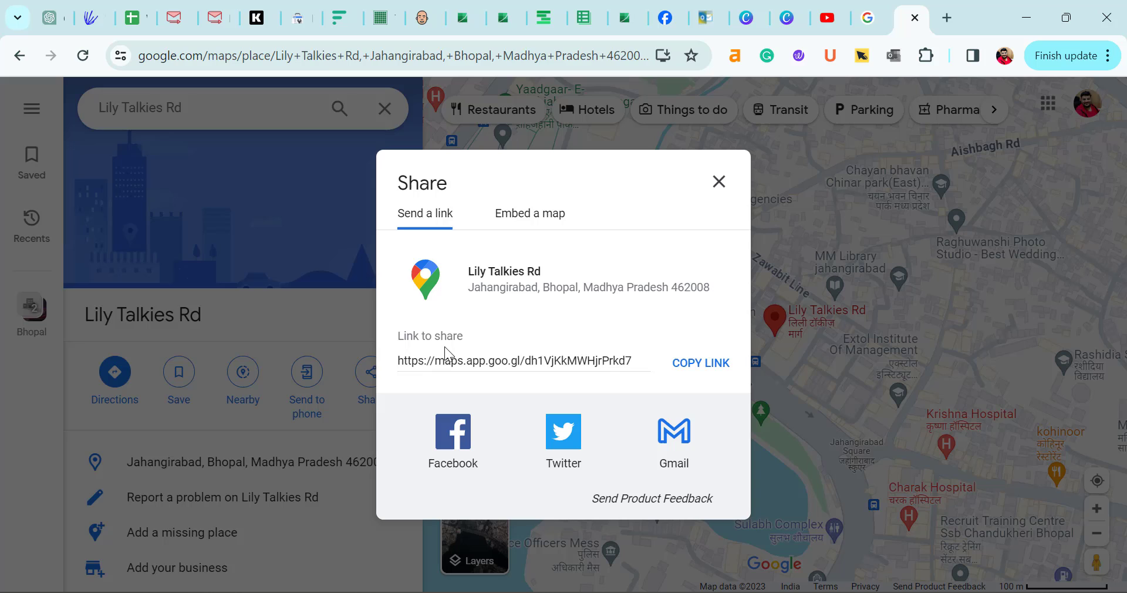
left_click_drag(641, 362, 397, 358)
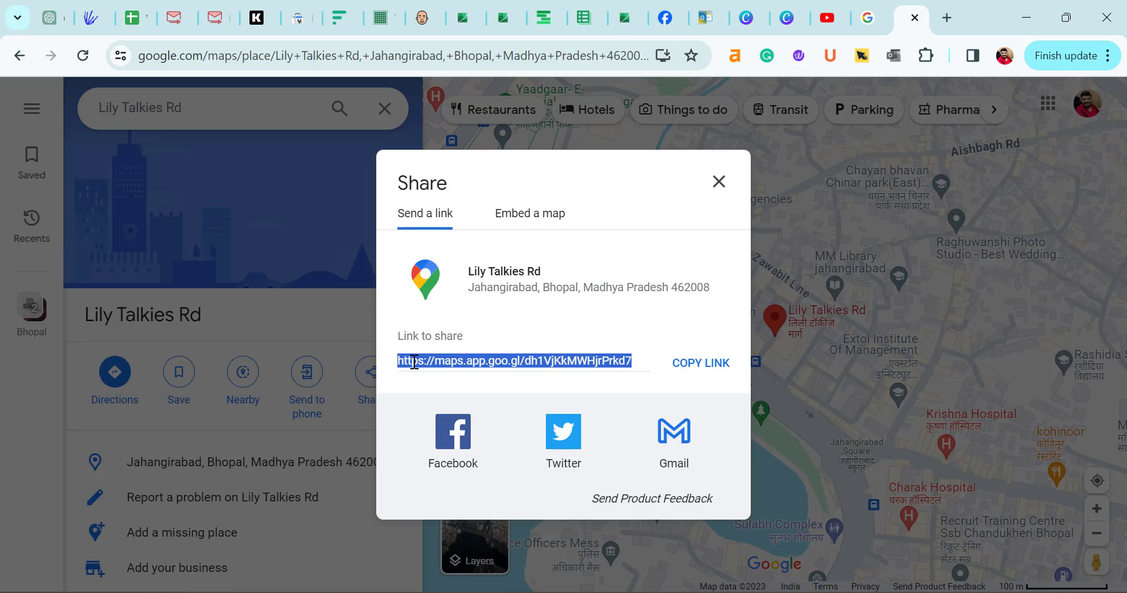
right_click(414, 362)
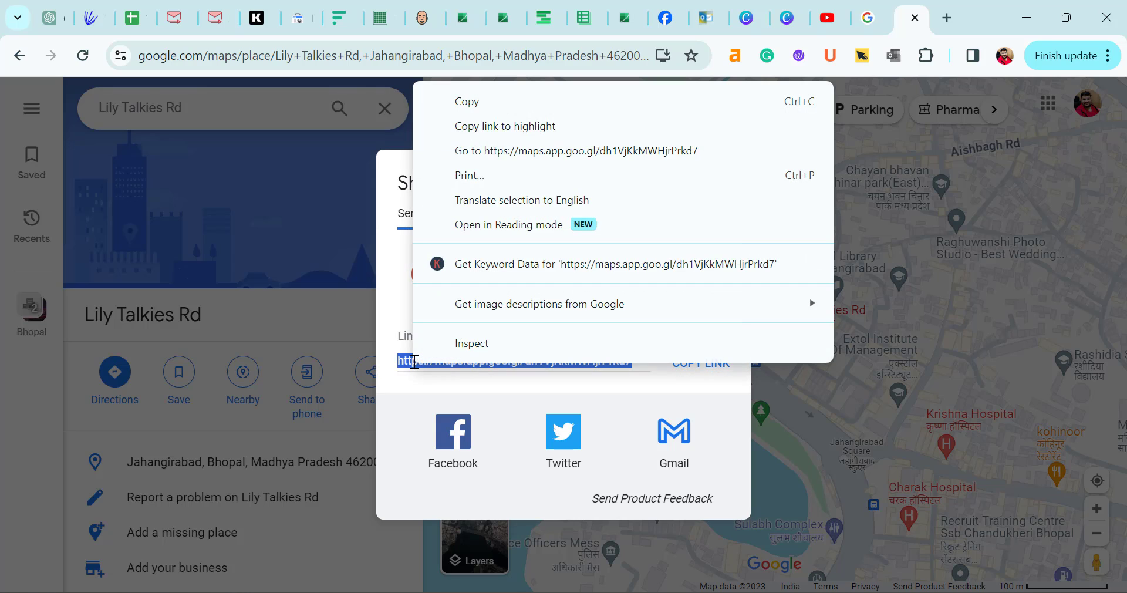
left_click(708, 367)
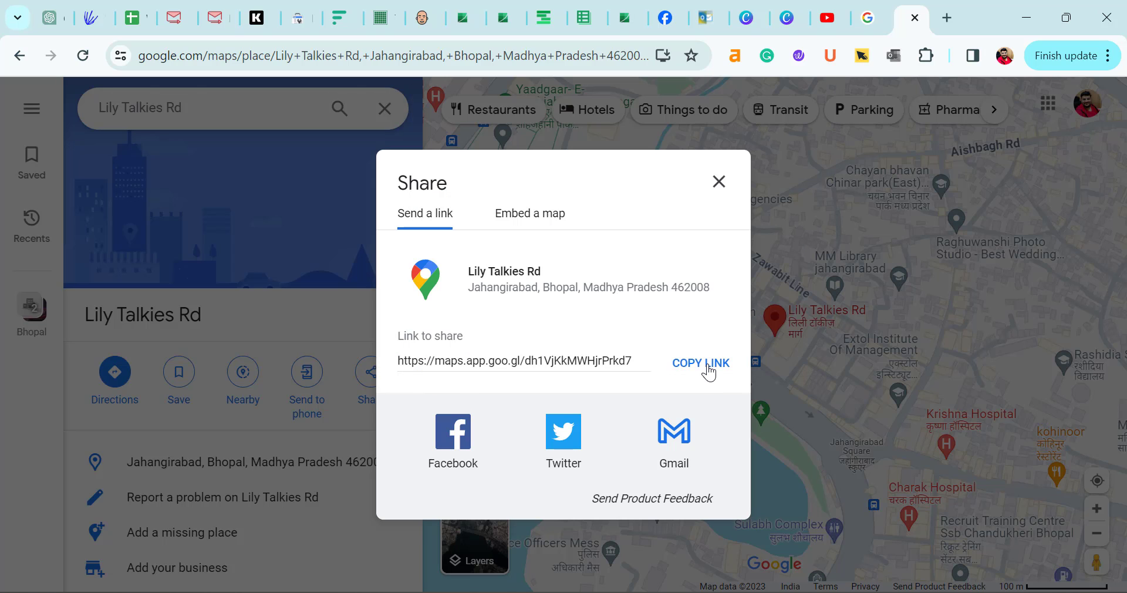
left_click(708, 371)
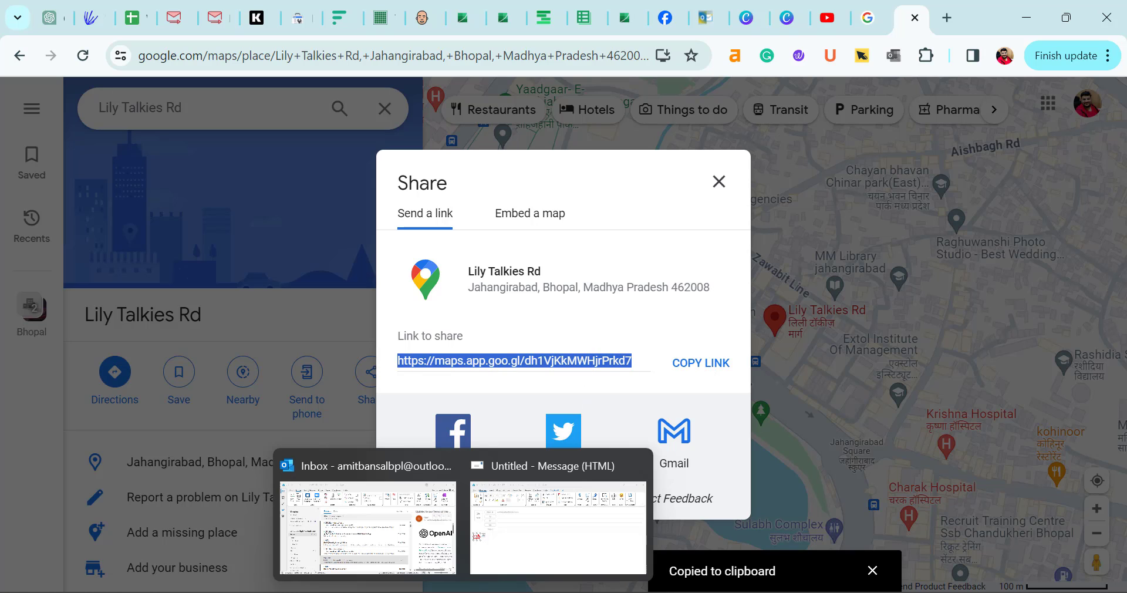
left_click(531, 541)
left_click(377, 405)
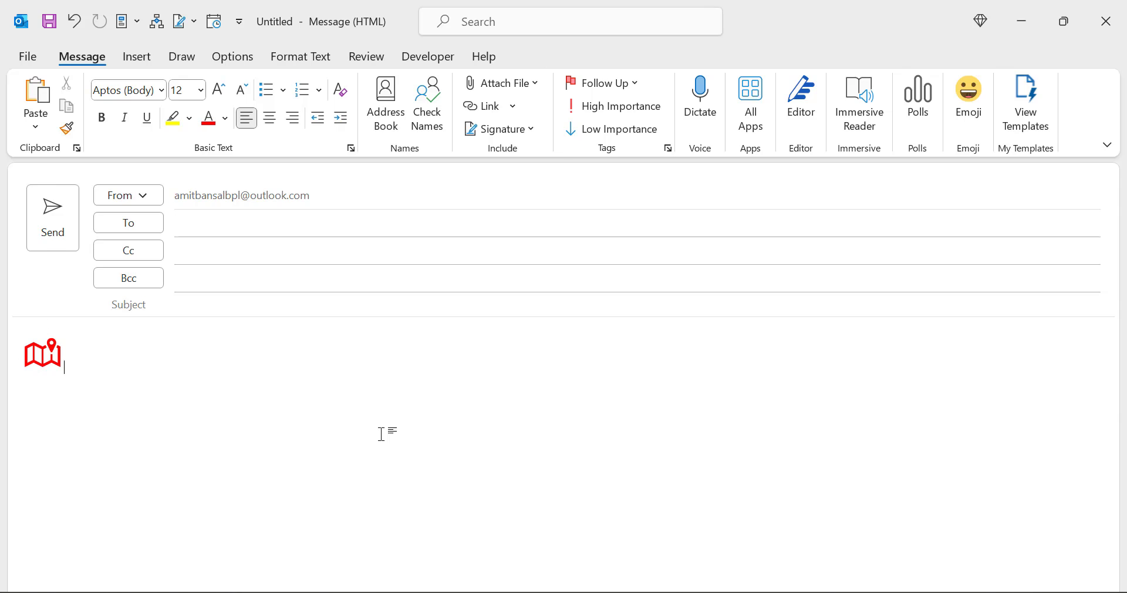
left_click(44, 358)
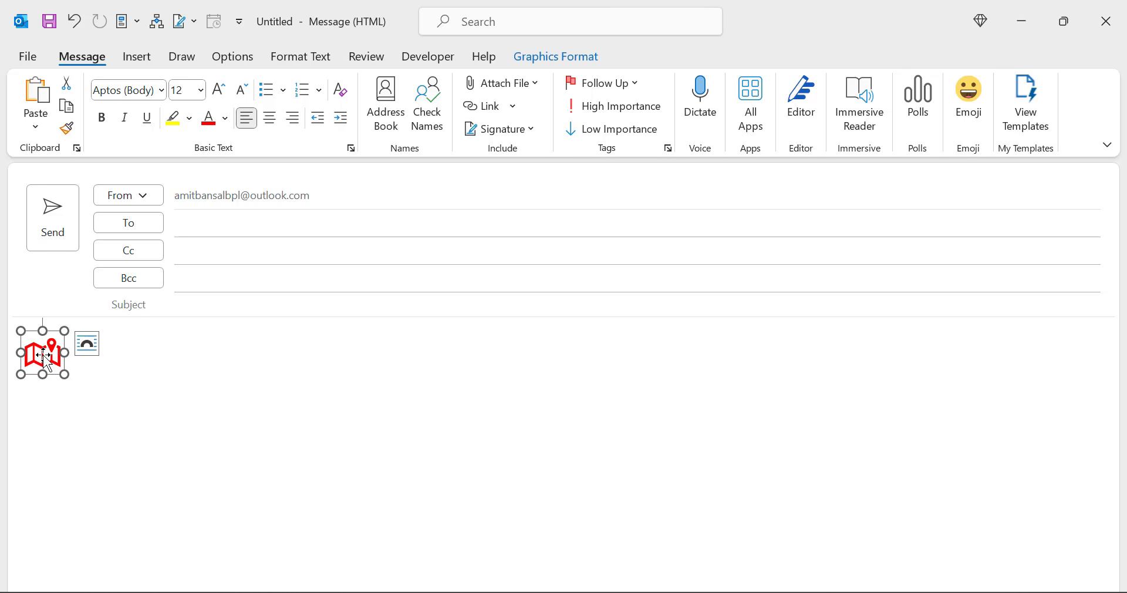
left_click(191, 407)
left_click(35, 351)
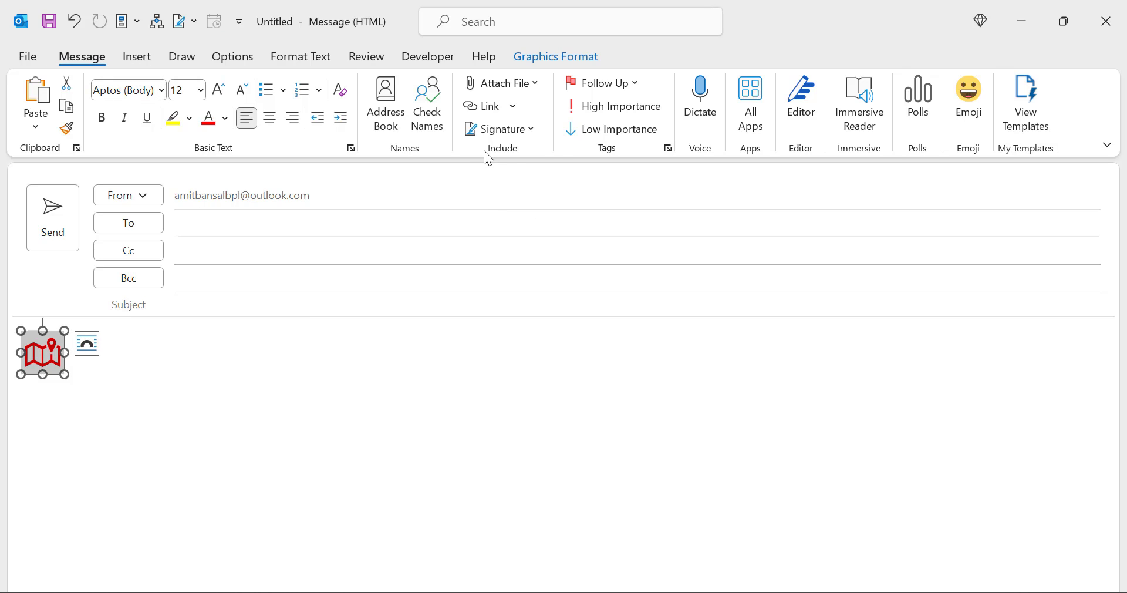
left_click(515, 111)
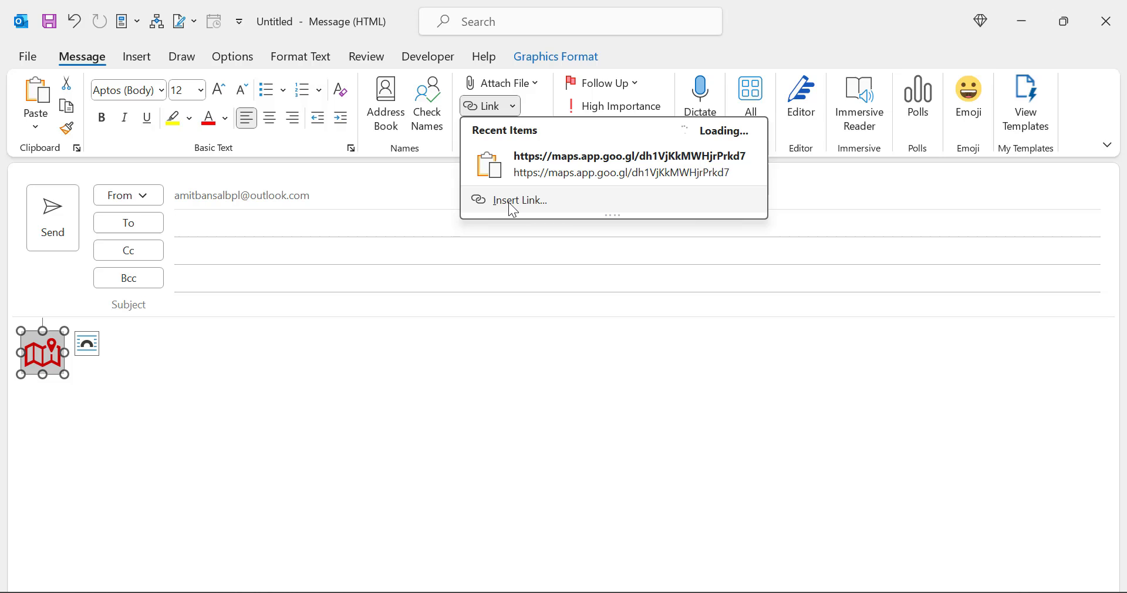
left_click(513, 202)
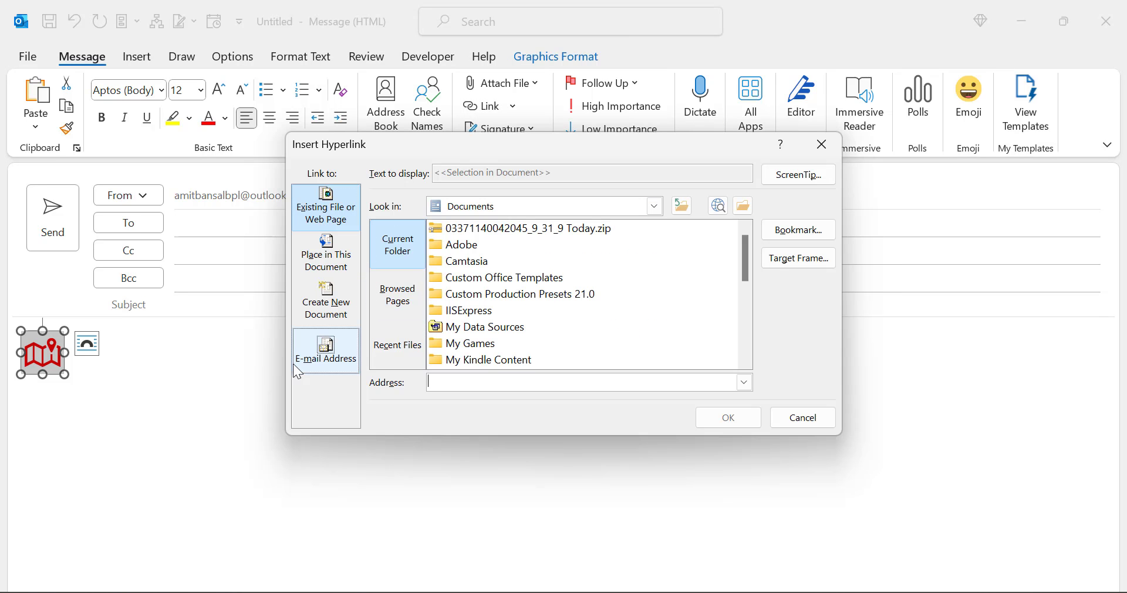
right_click(466, 383)
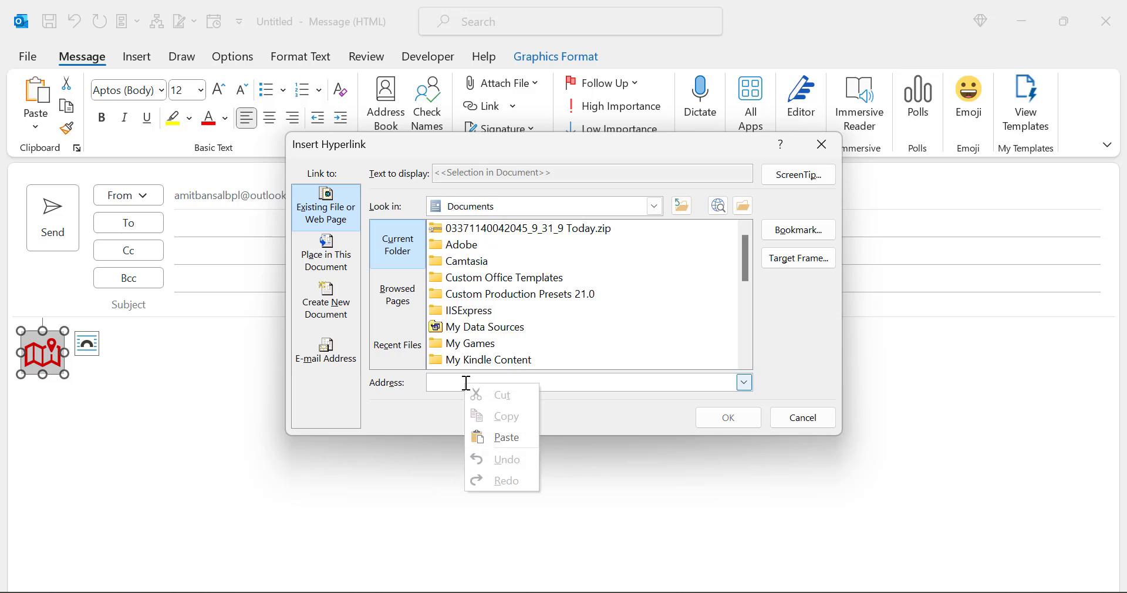
left_click(512, 438)
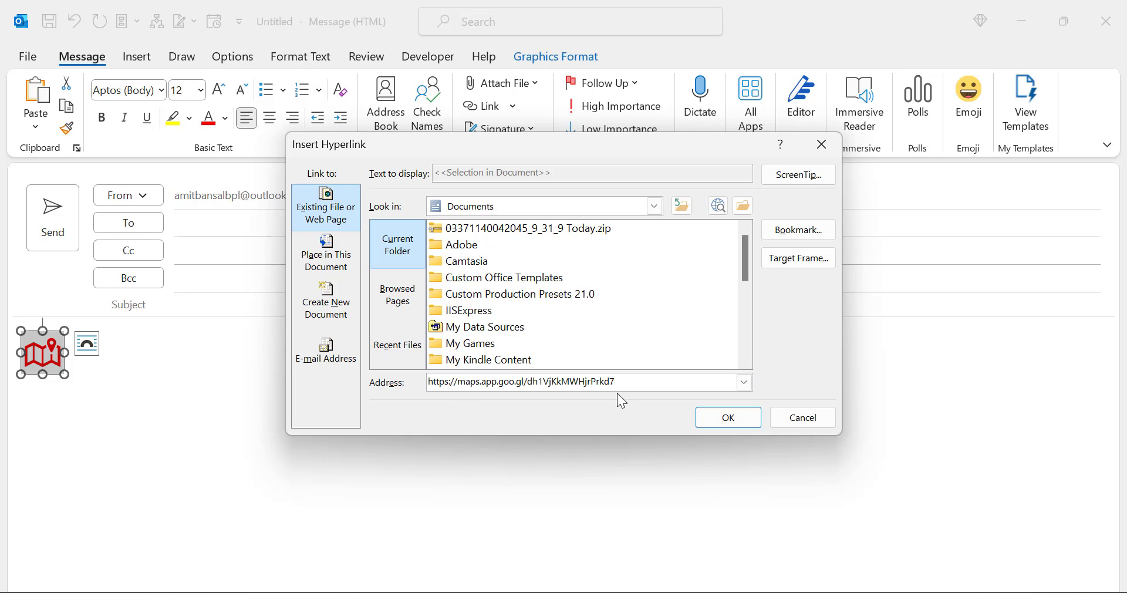
left_click(722, 415)
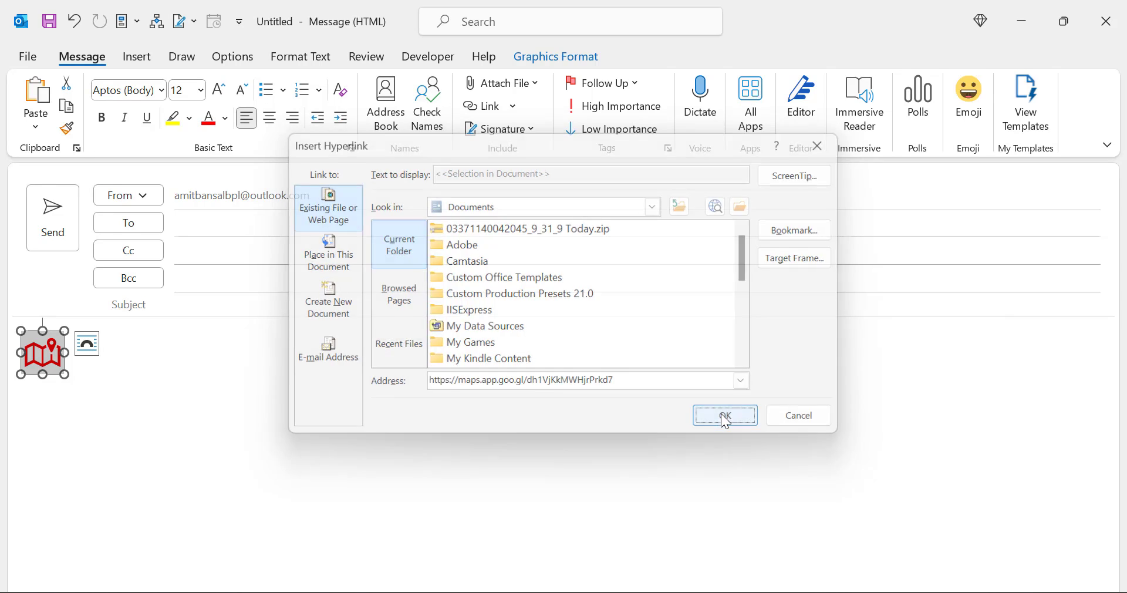
left_click(65, 354)
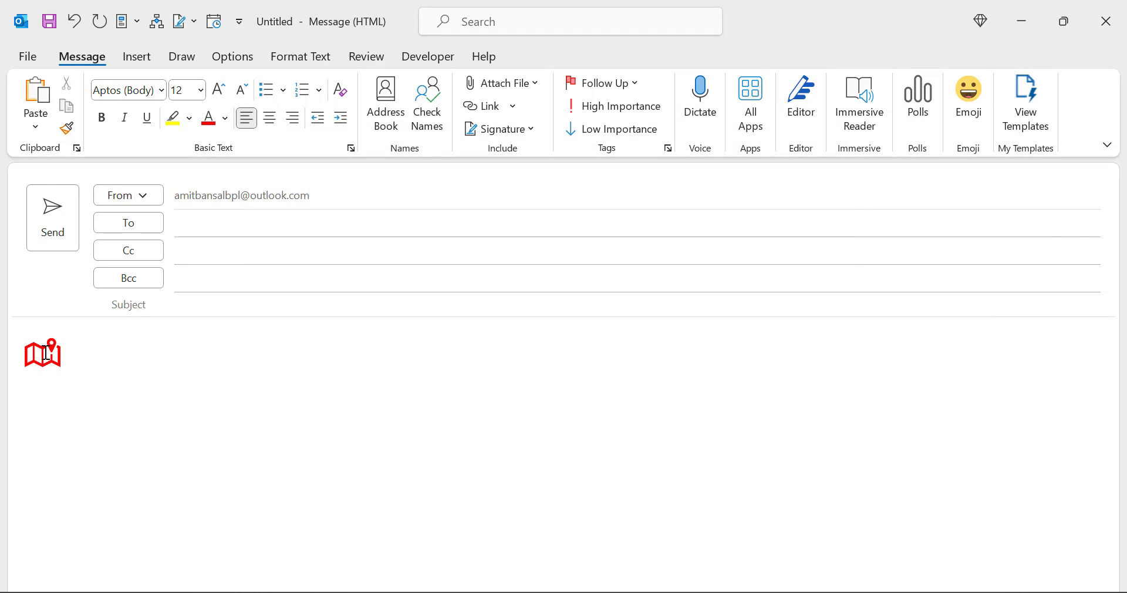
left_click(43, 352)
left_click(116, 382)
- Open the Personal signature for editing and delete the existing map icon beside the social media icons
mouse_move(52, 364)
left_click(532, 131)
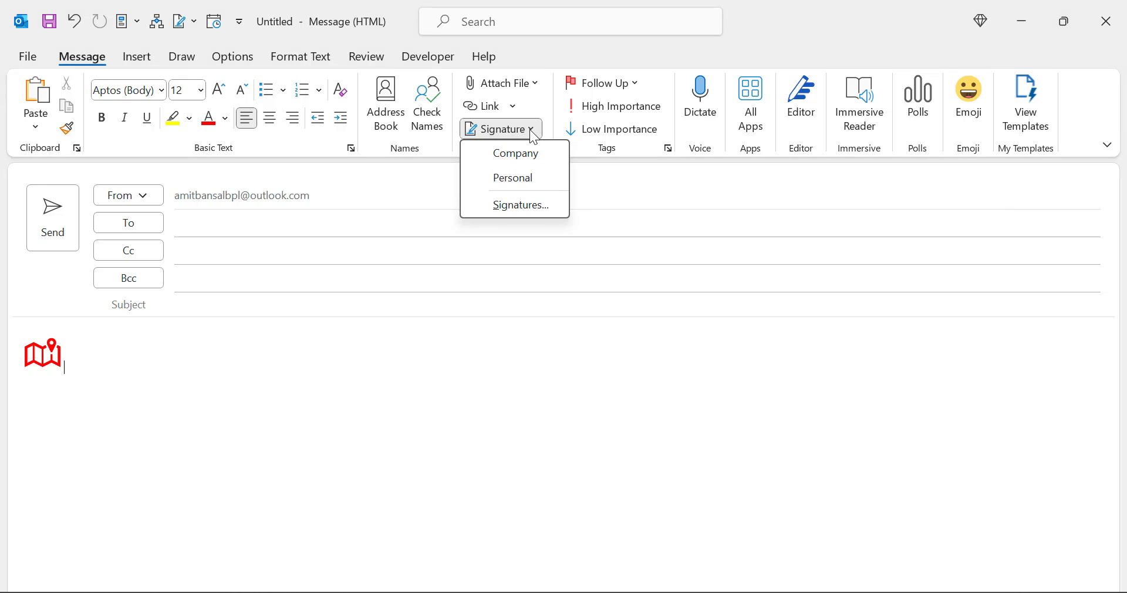
left_click(532, 209)
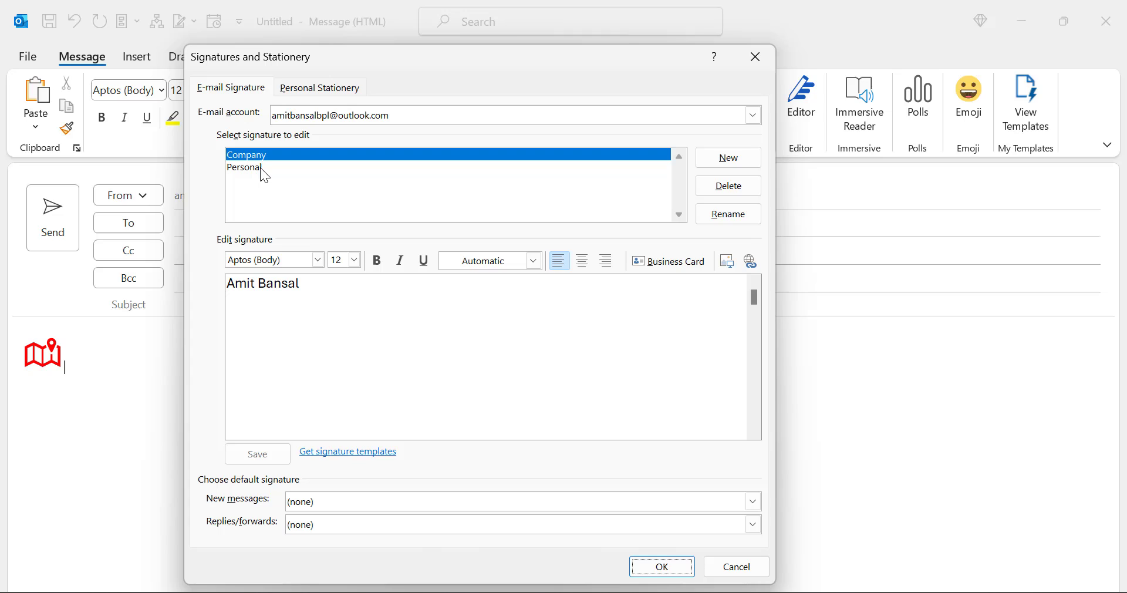
left_click(257, 168)
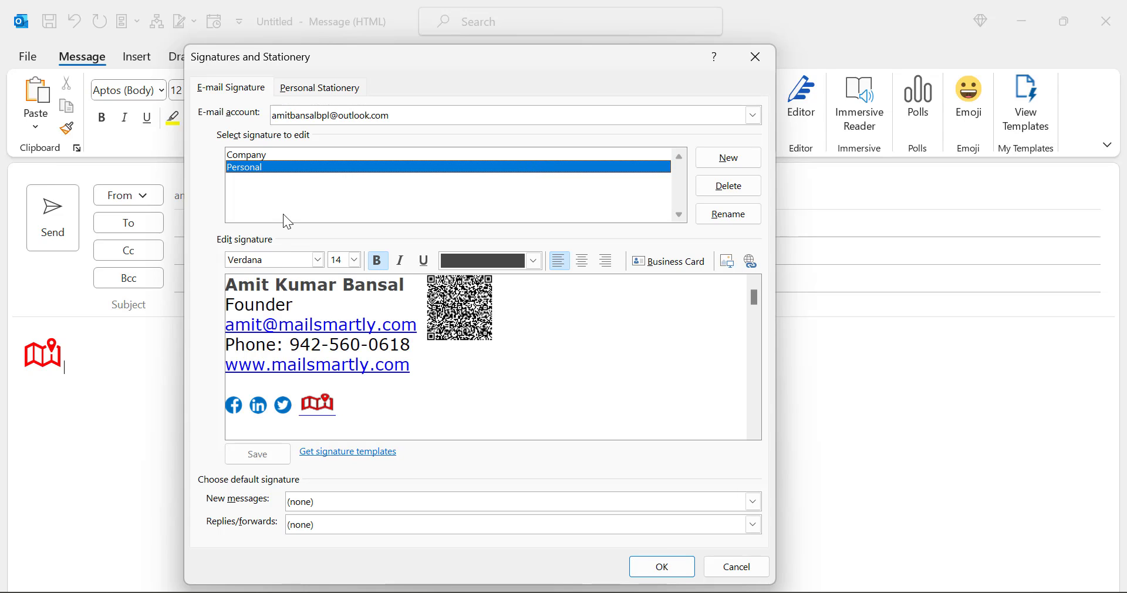
left_click(317, 405)
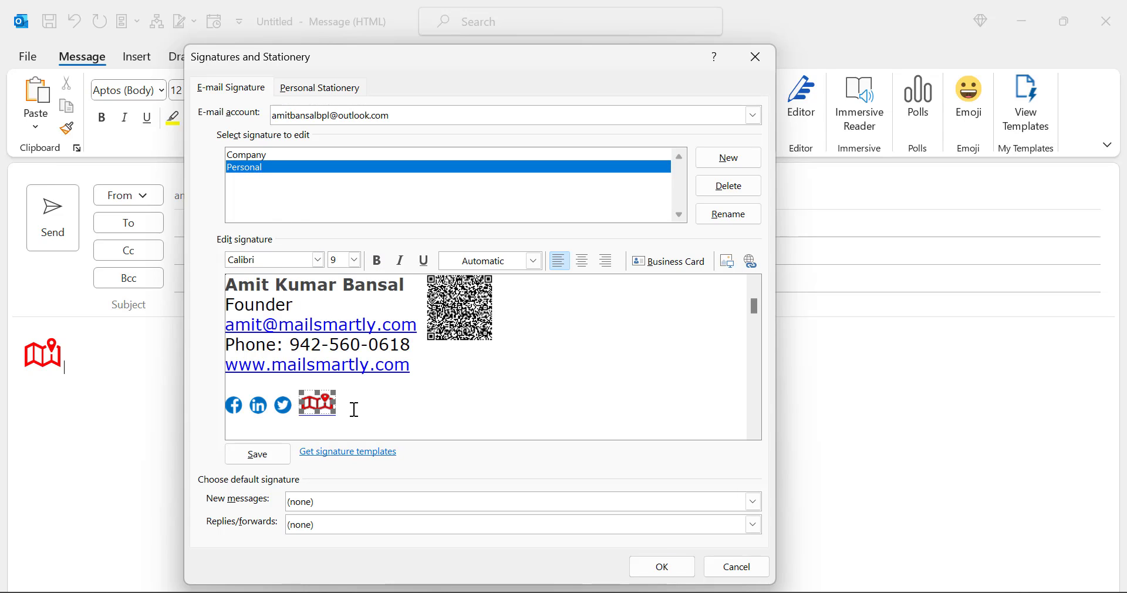
key("Delete")
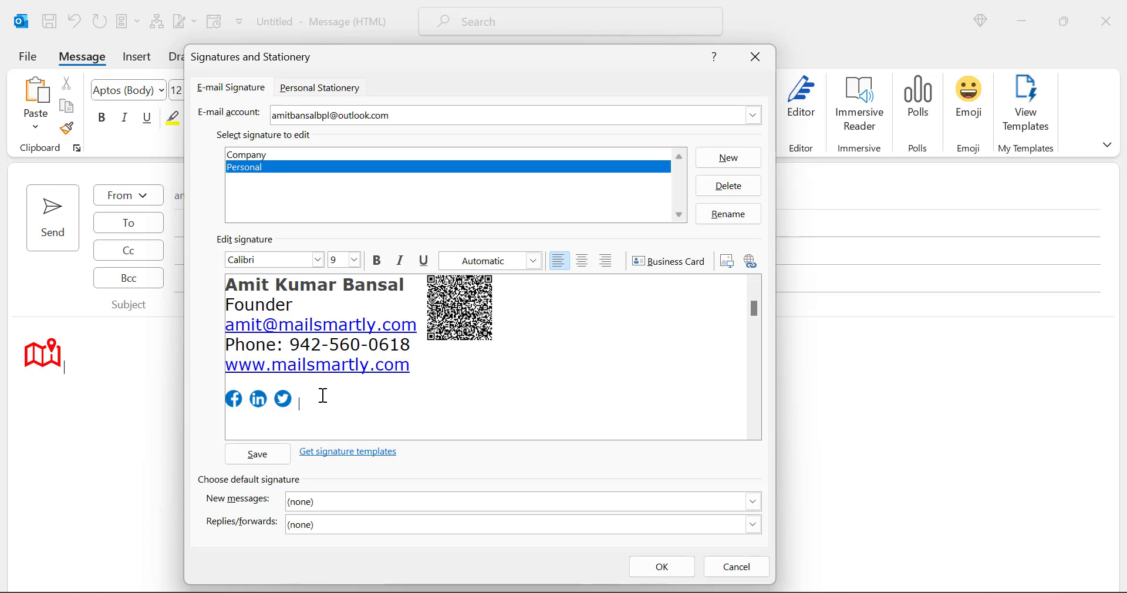
left_click(257, 170)
left_click(605, 353)
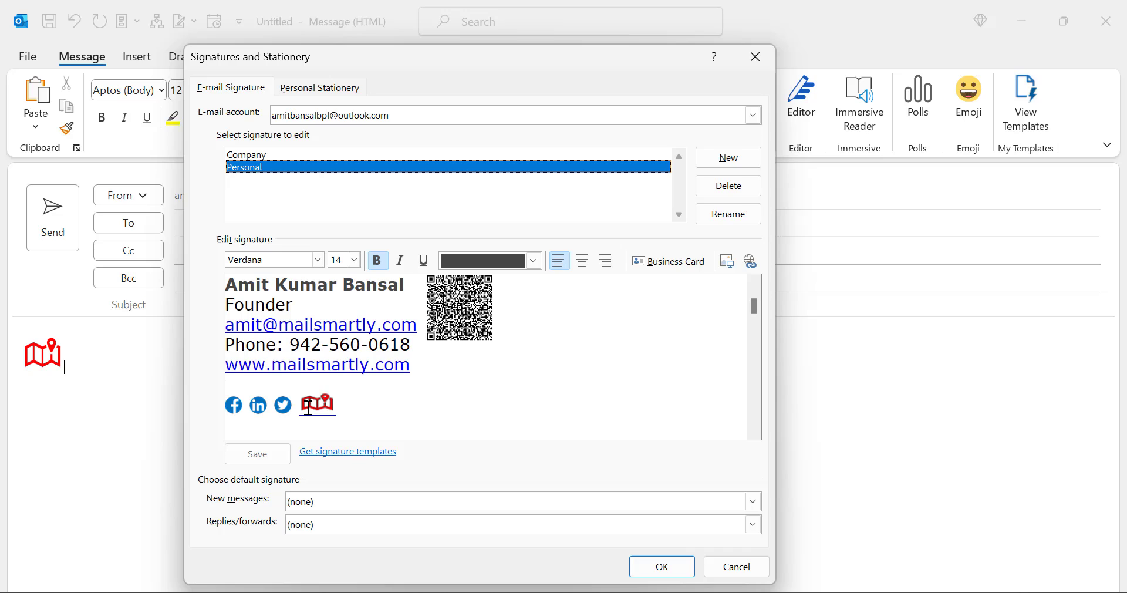
left_click(310, 407)
key("Delete")
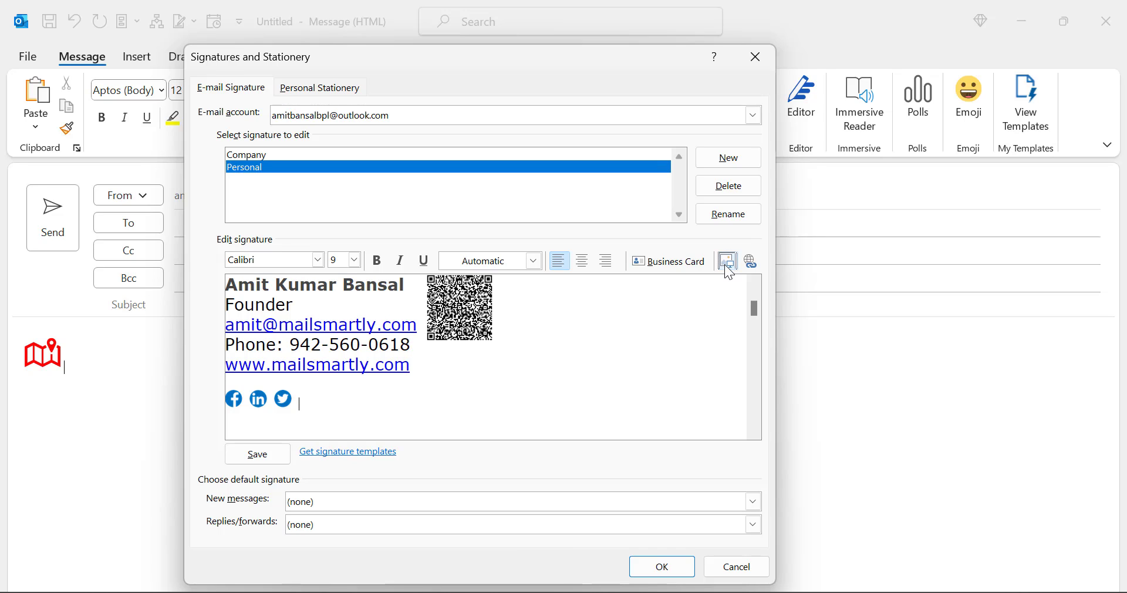
- Insert the picture Map Logo.png from the Desktop after the Twitter icon in the Personal signature
left_click(725, 264)
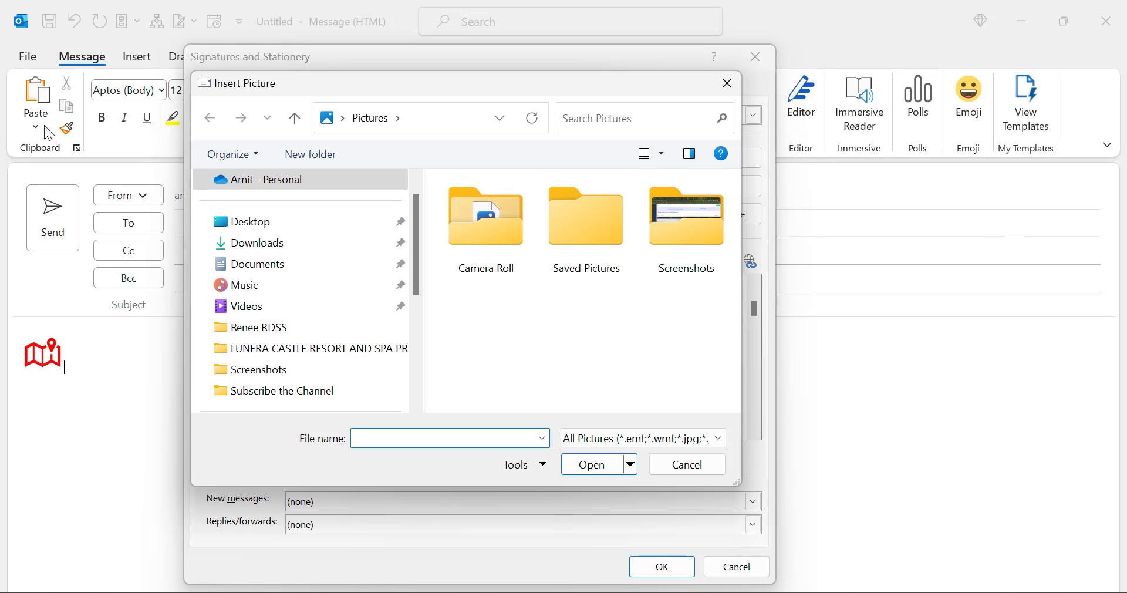
left_click(265, 231)
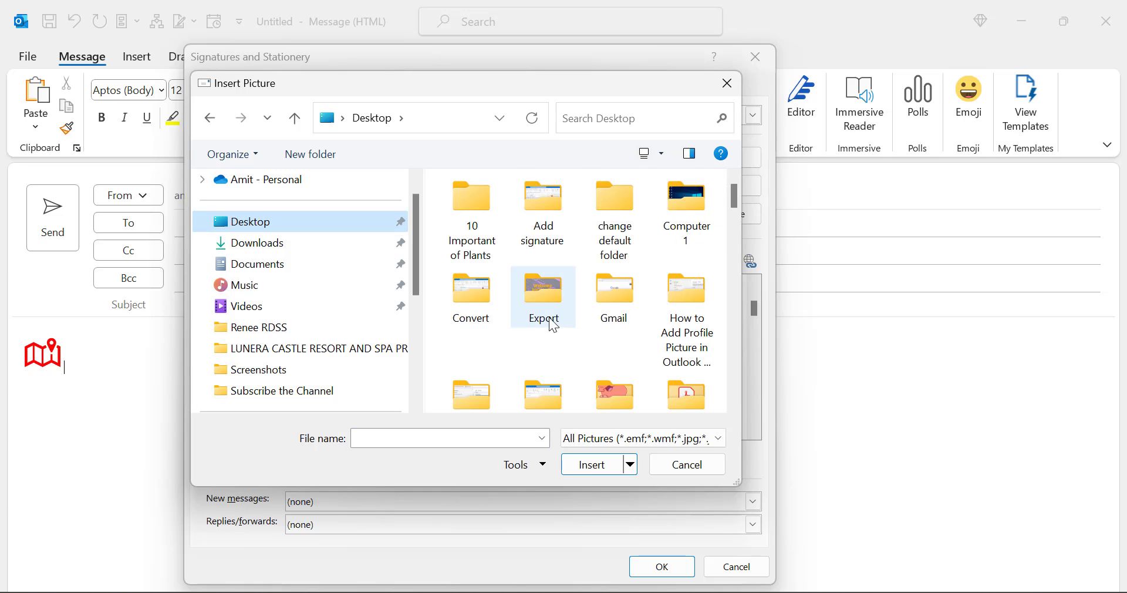
left_click(431, 442)
type("m")
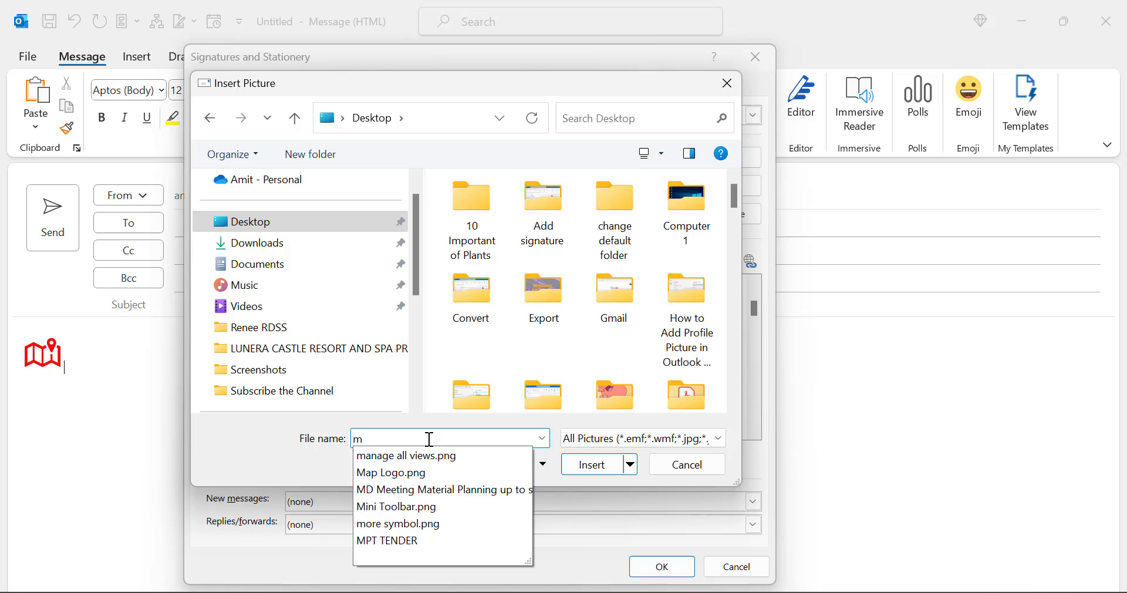
left_click(410, 474)
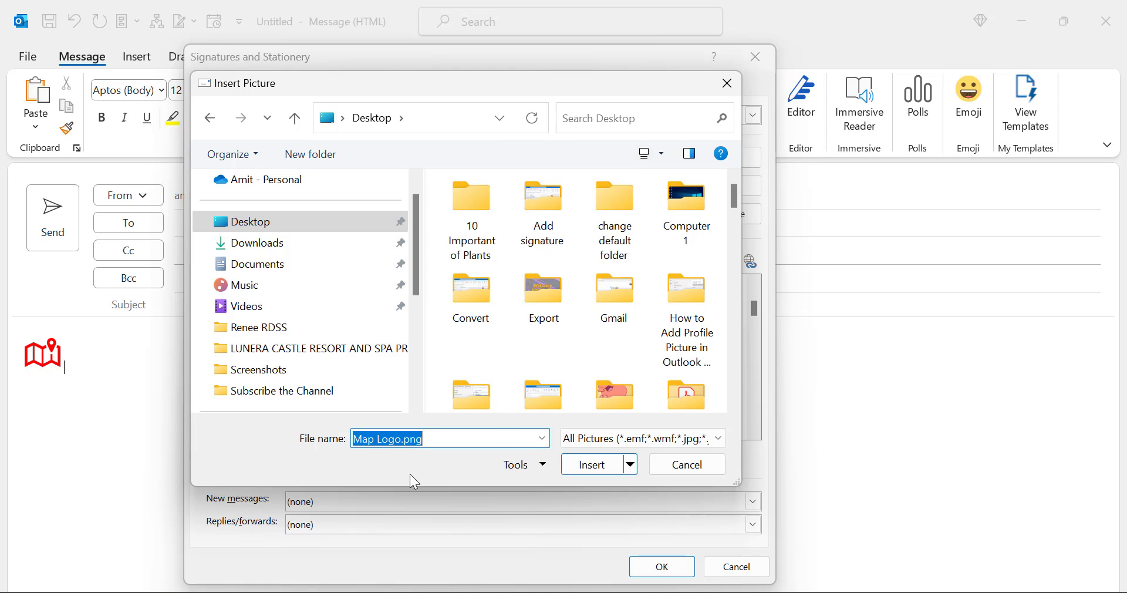
left_click(593, 465)
scroll(448, 347, "down", 2)
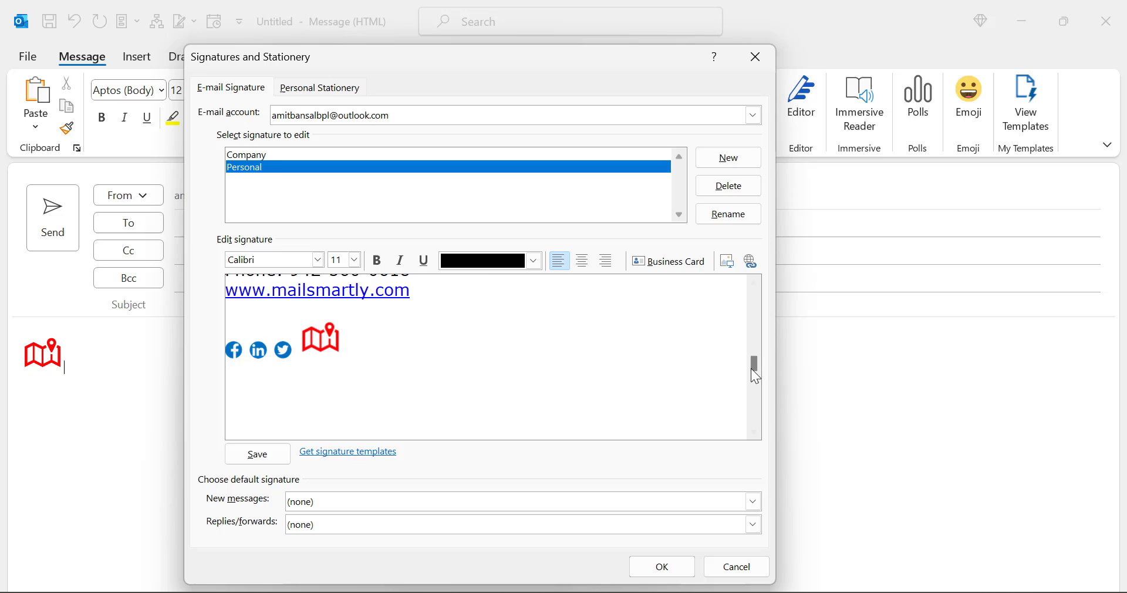
scroll(757, 371, "up", 1)
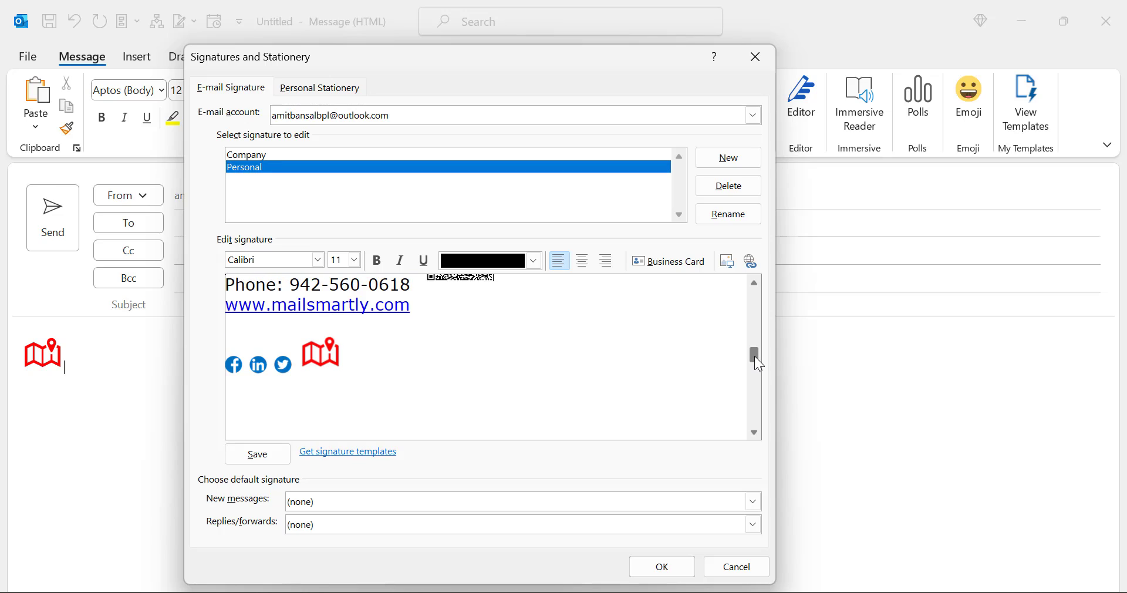
left_click(332, 361)
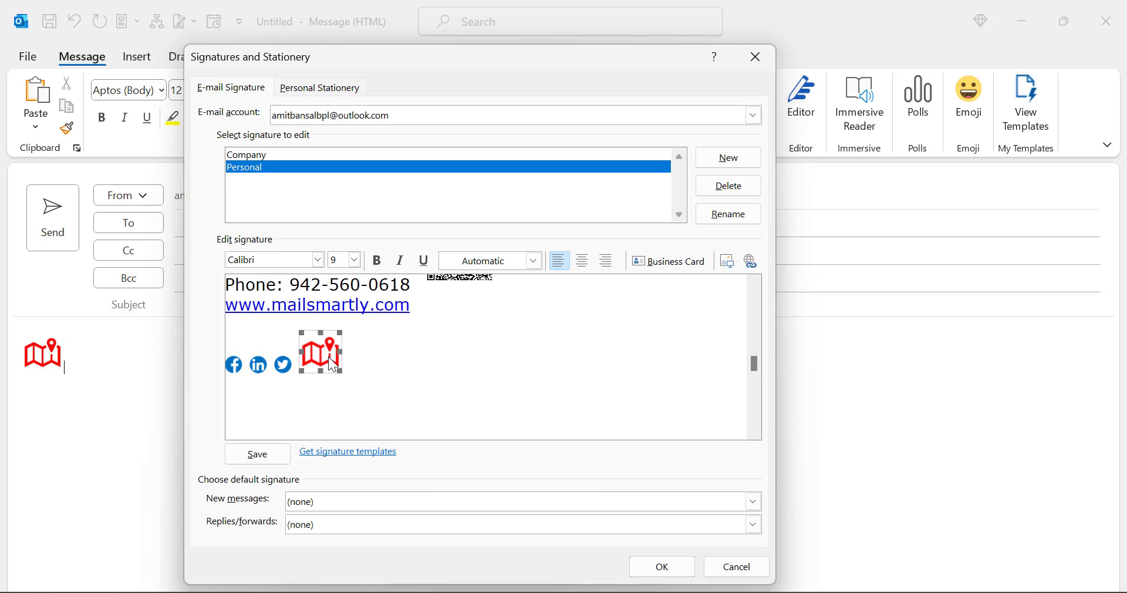
left_click(751, 262)
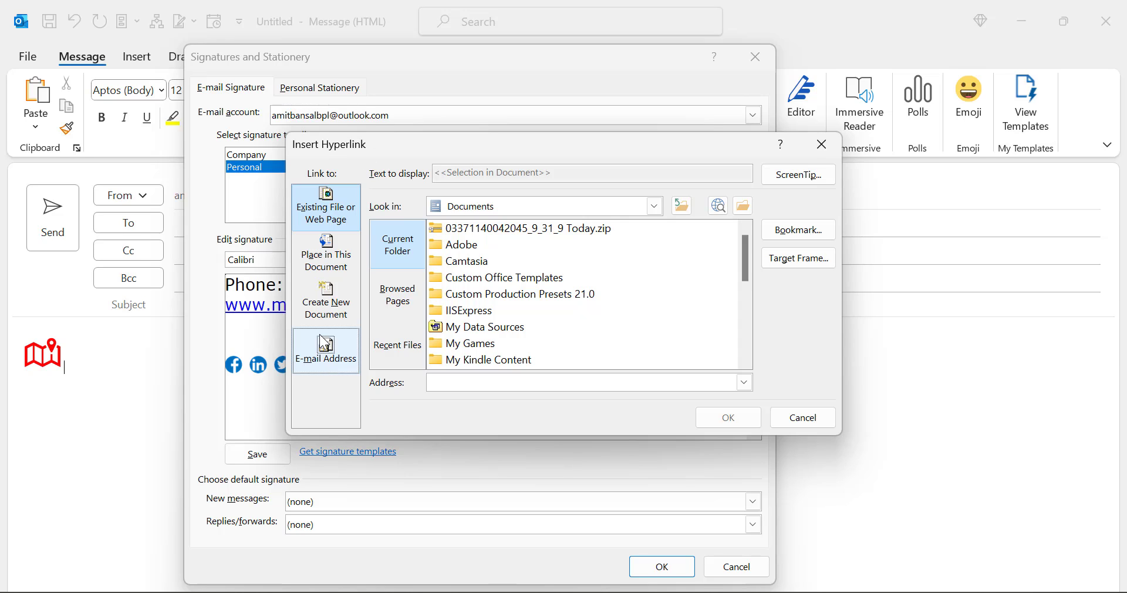
right_click(448, 383)
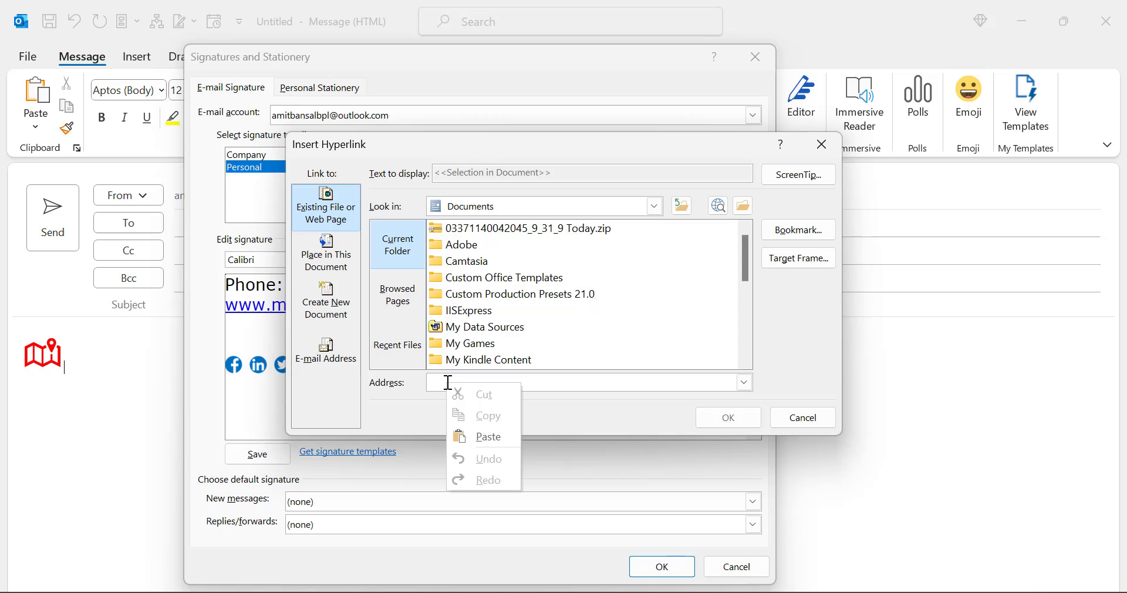
left_click(460, 437)
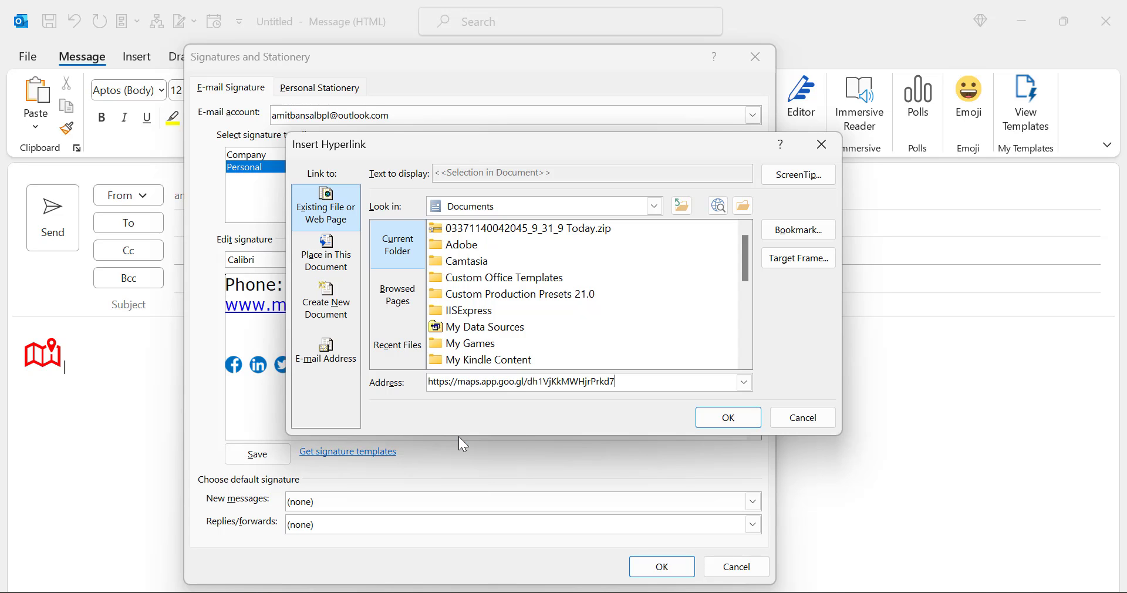
left_click(736, 415)
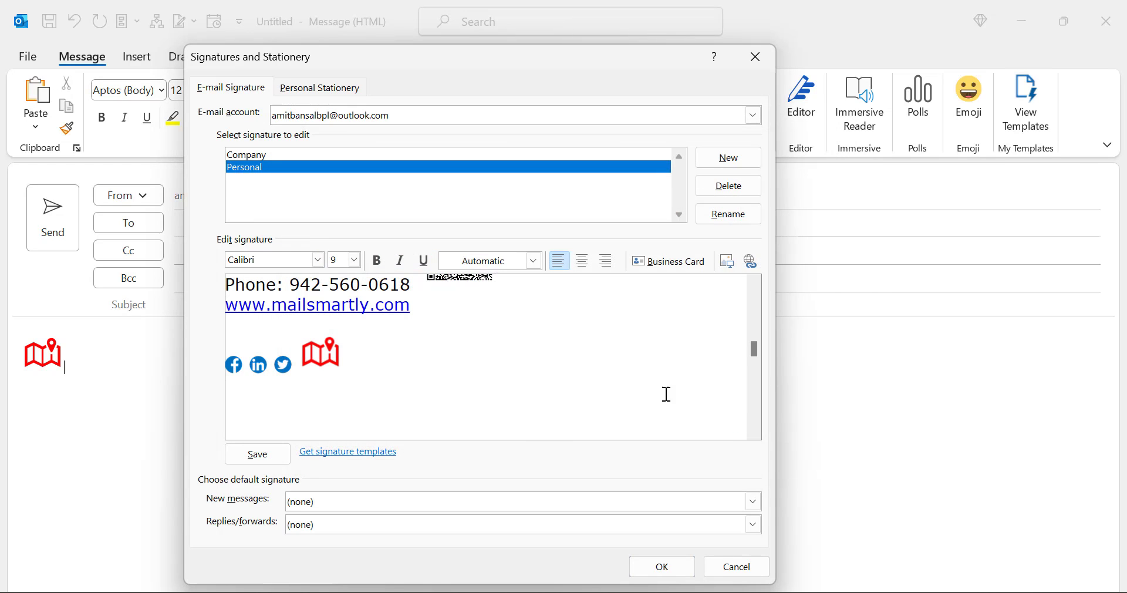
left_click(488, 358)
mouse_move(755, 350)
left_mouse_down()
mouse_move(763, 284)
mouse_move(758, 326)
left_mouse_up()
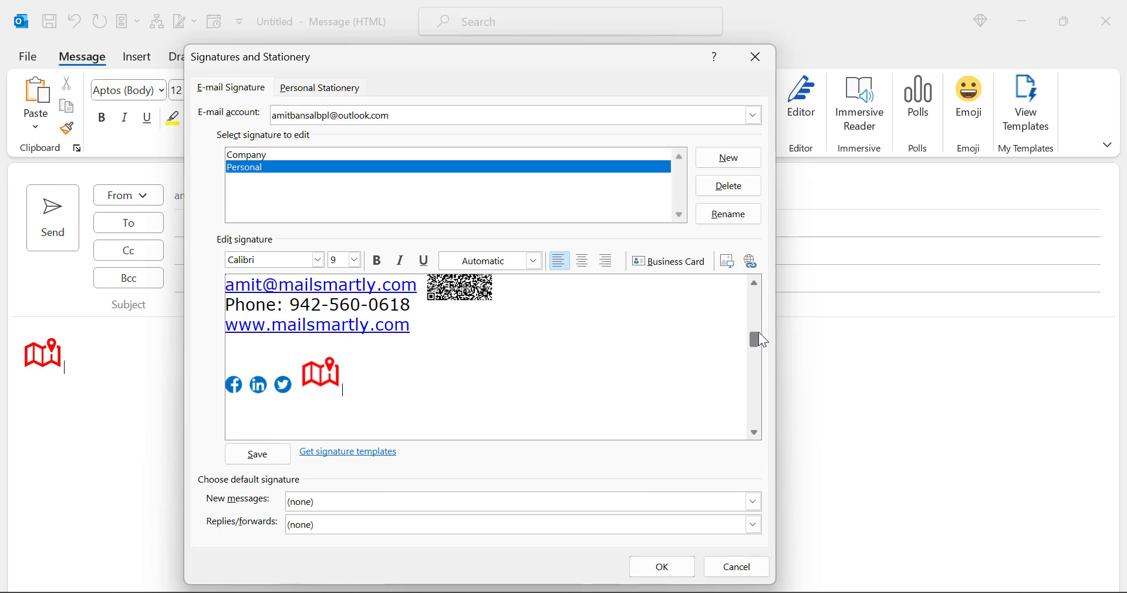
left_click(666, 572)
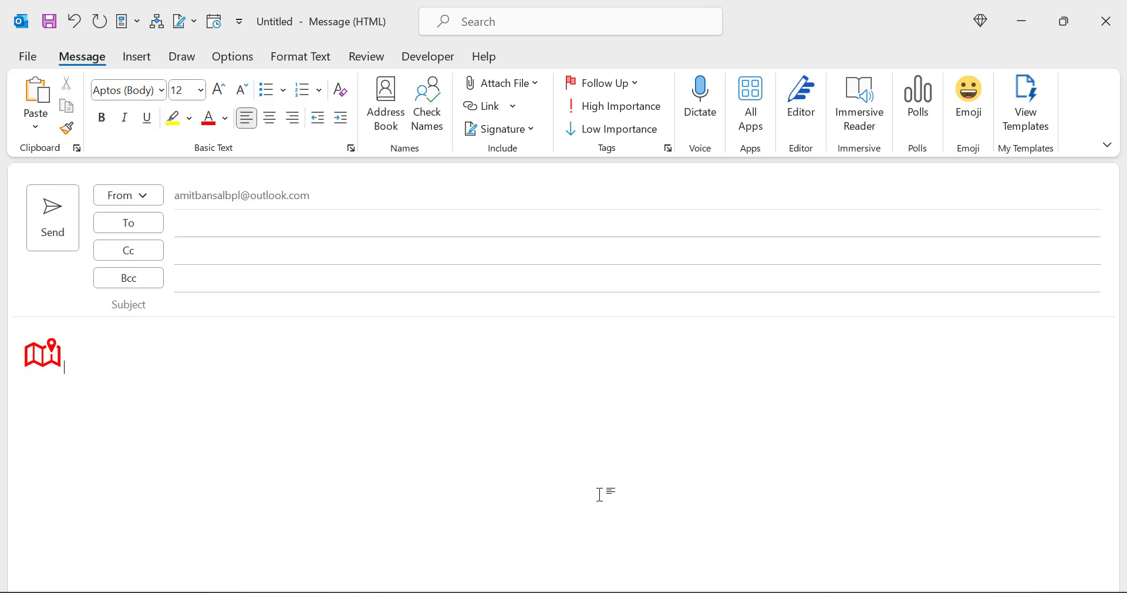
- Delete the map icon from the message body and insert the Personal signature in its place
key("shift+Left")
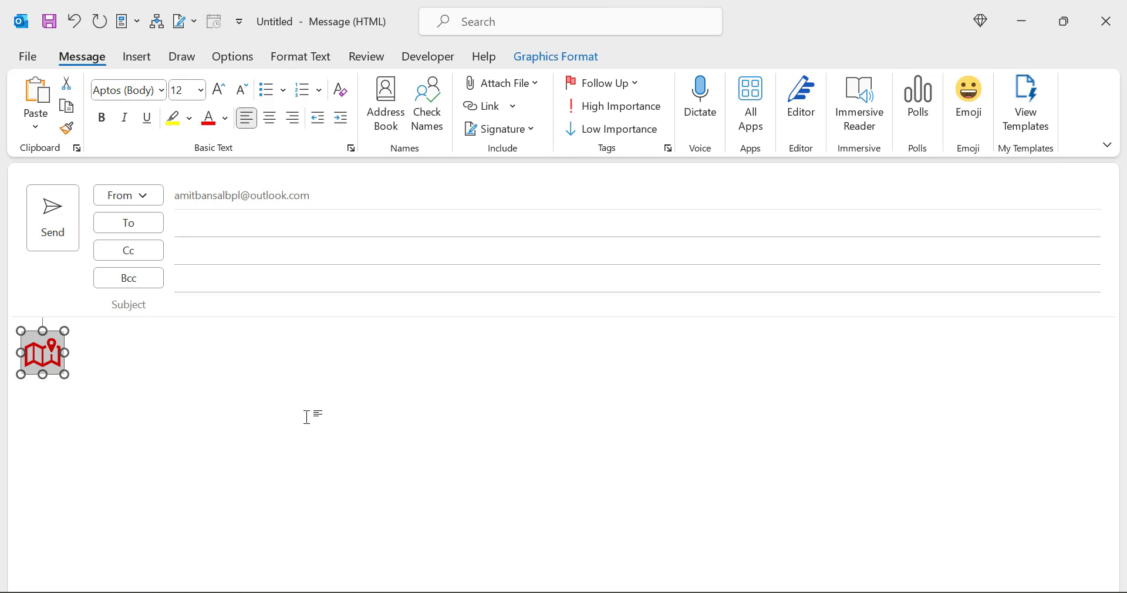
key("Delete")
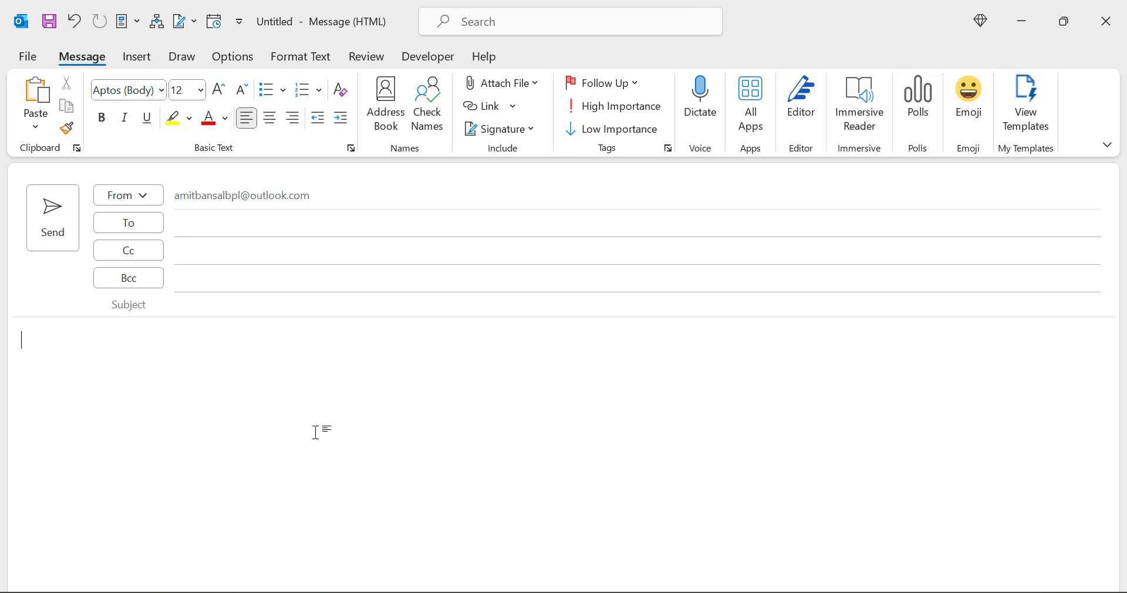
left_click(510, 130)
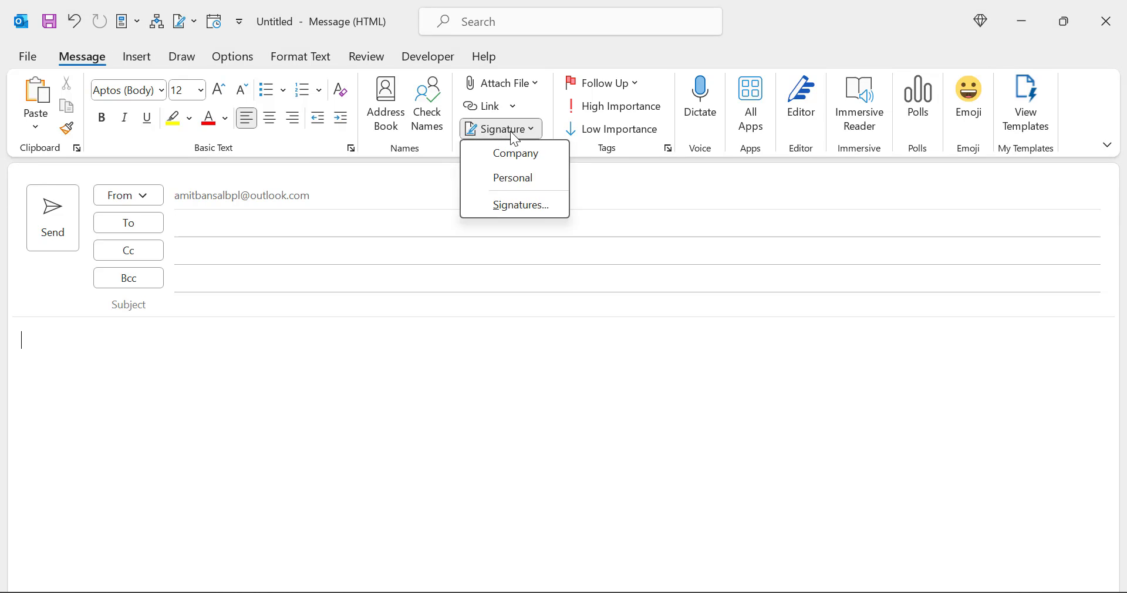
left_click(532, 175)
scroll(589, 365, "down", 1)
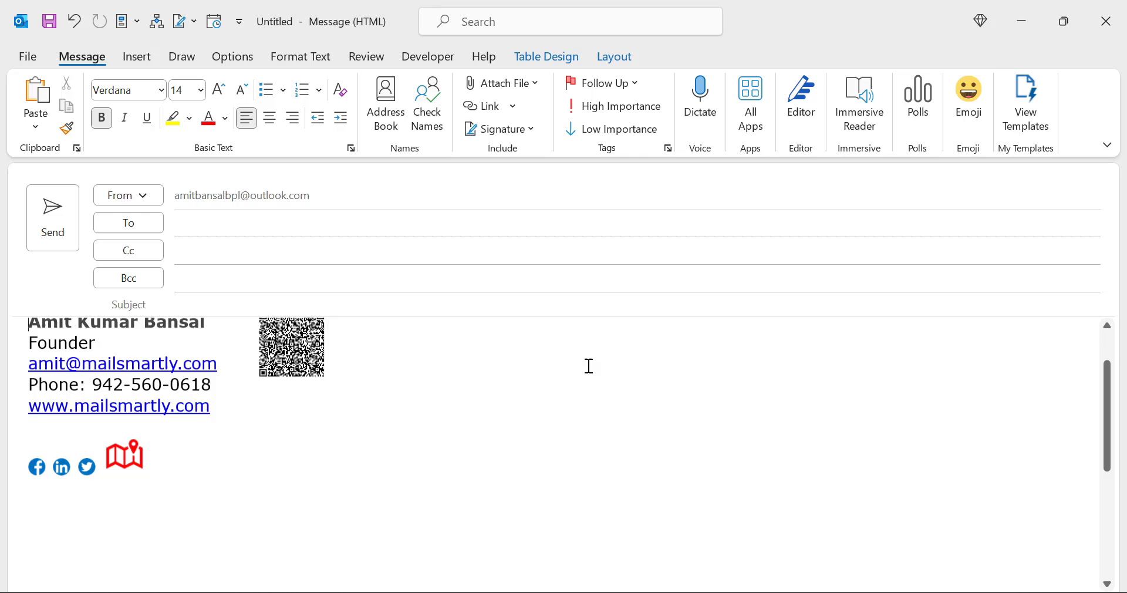
scroll(589, 366, "down", 1)
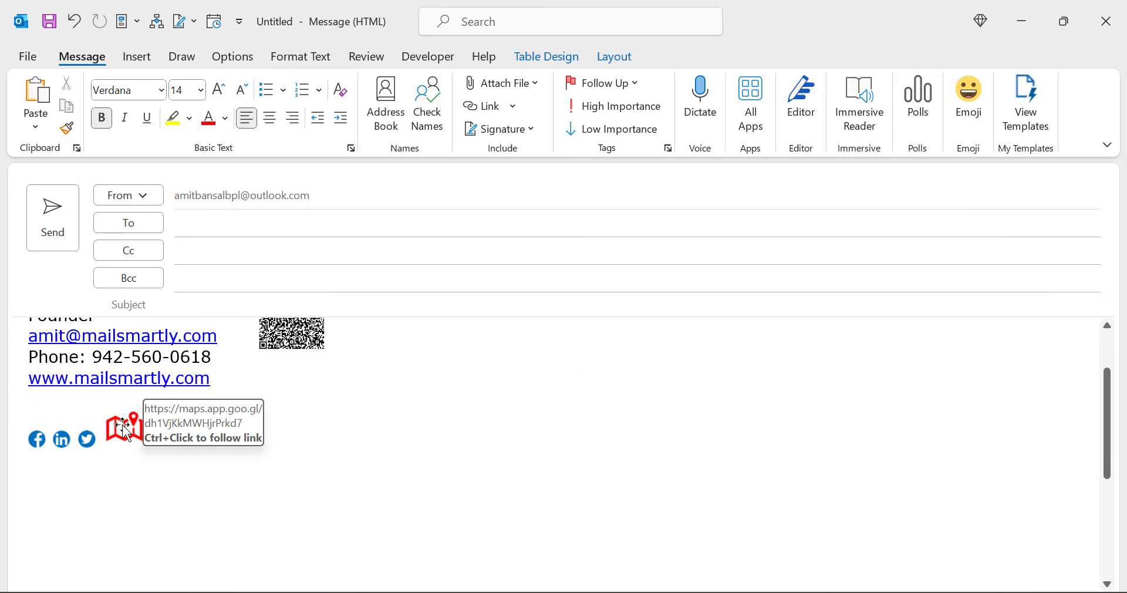